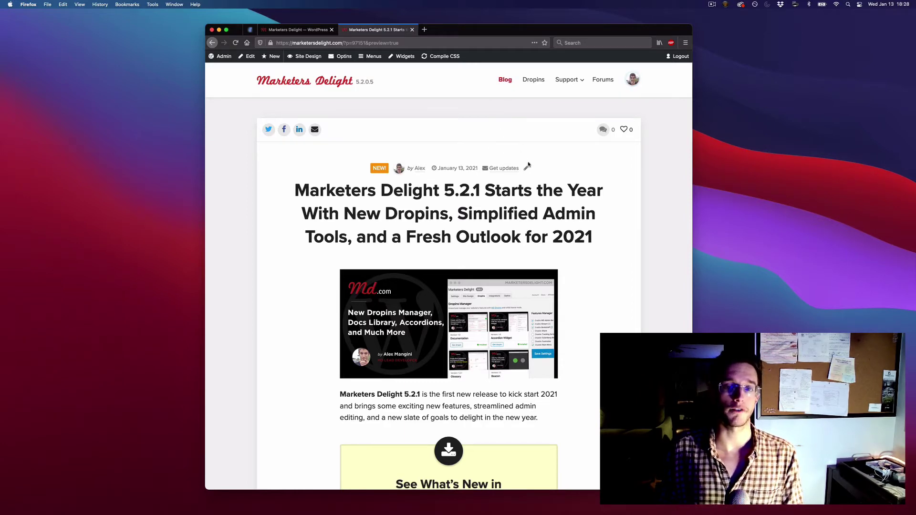
- Skim the Marketers Delight 5.2.1 release post down to its list of what's new and return to its headline
scroll(526, 243, down, 2)
scroll(566, 198, up, 2)
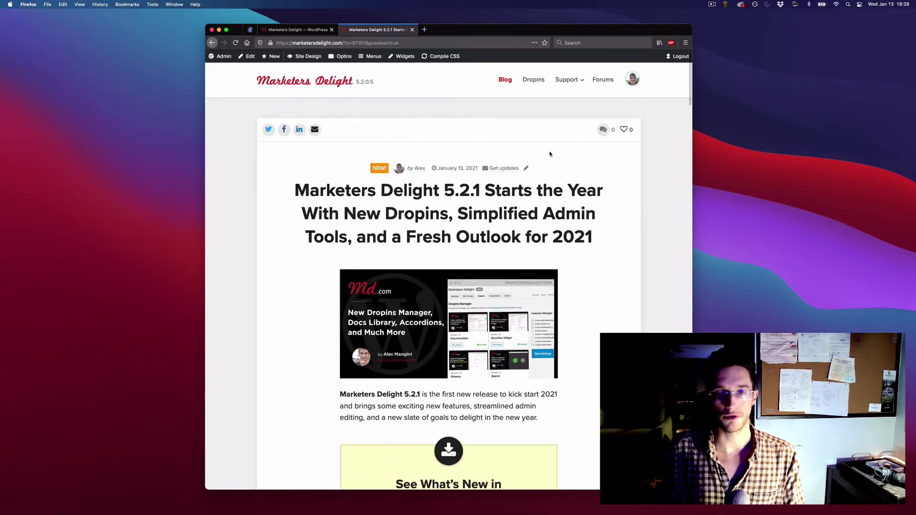
scroll(548, 171, down, 8)
scroll(543, 184, down, 3)
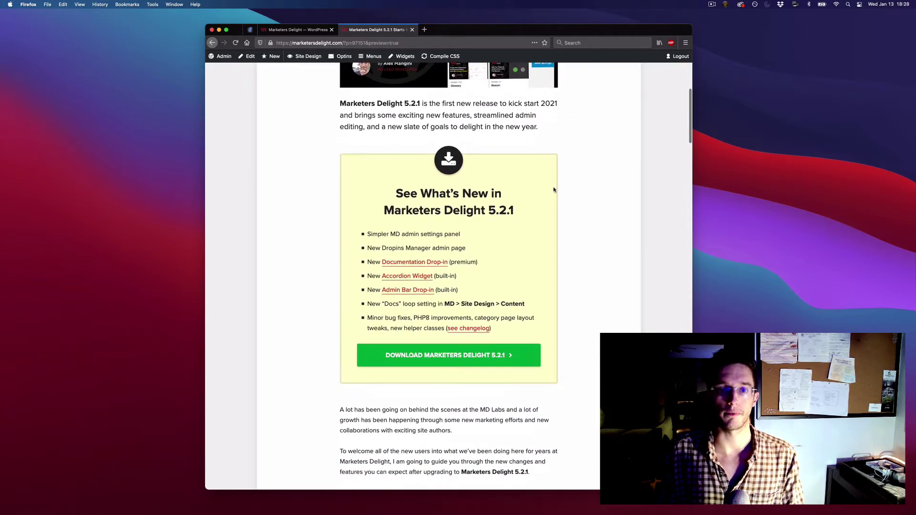
scroll(544, 172, up, 12)
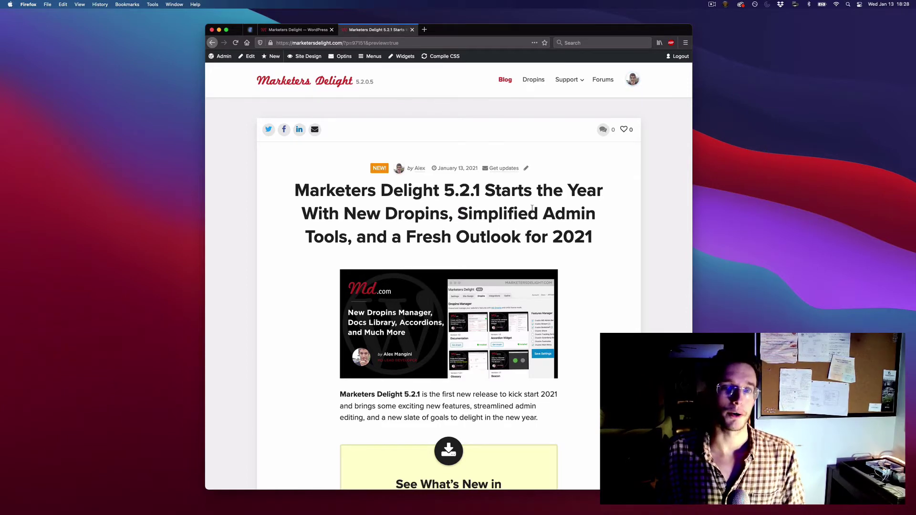
- Switch to the Marketers Delight admin settings and review the Scripts Manager and Site Tools sections
click(300, 31)
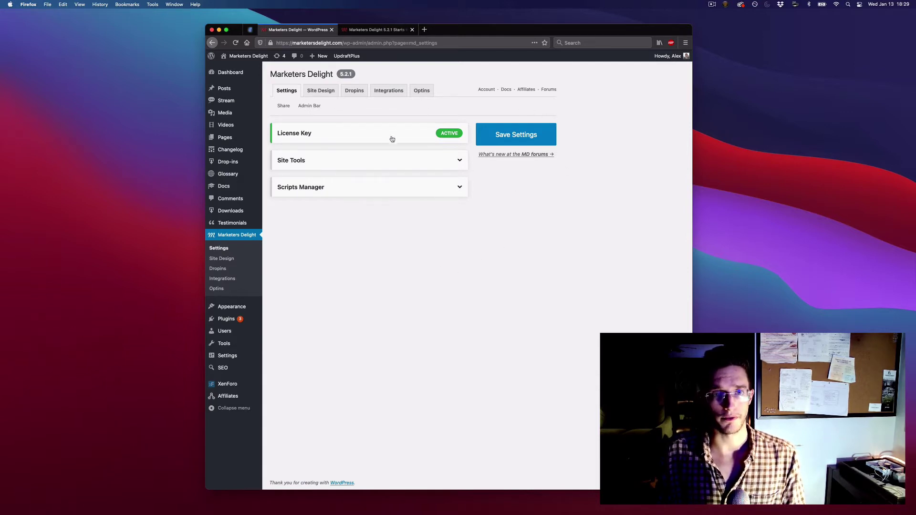
click(393, 190)
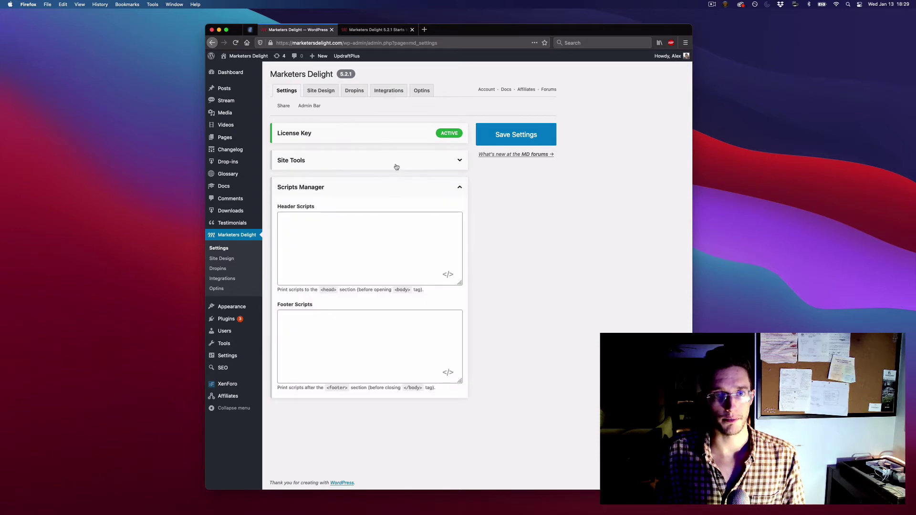
click(394, 160)
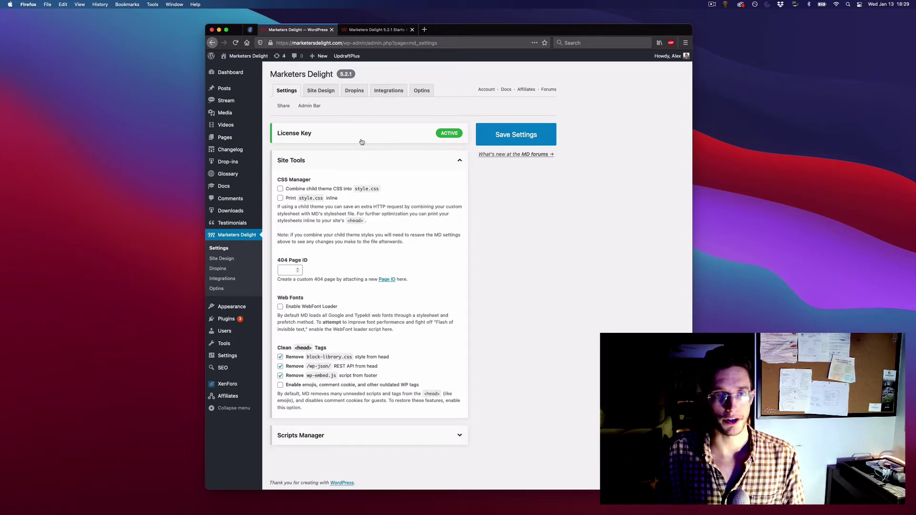
click(403, 164)
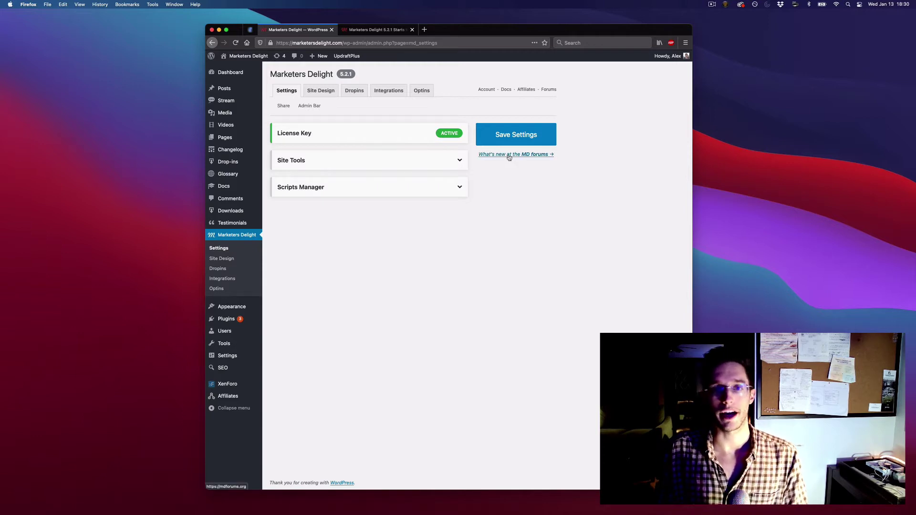
- Open the Dropins Manager and look over the available dropins and the Features Manager options
click(360, 97)
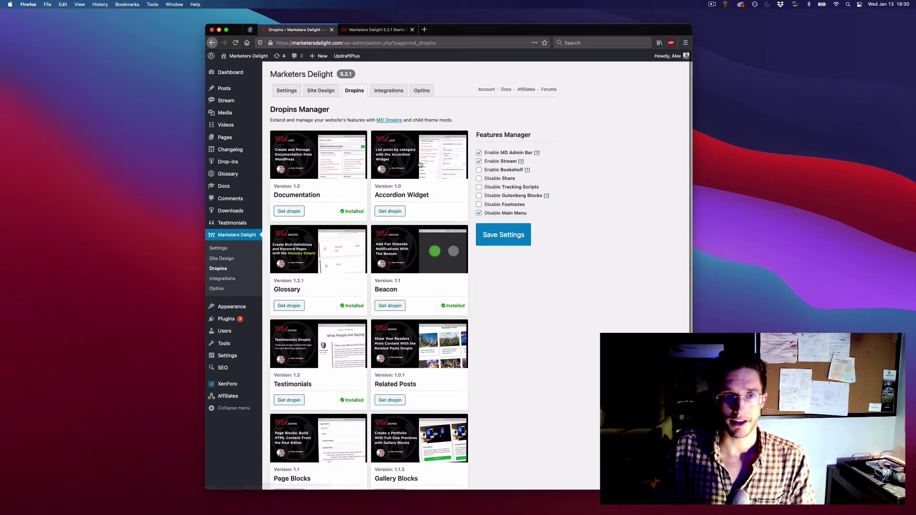
scroll(367, 167, down, 1)
scroll(368, 167, down, 1)
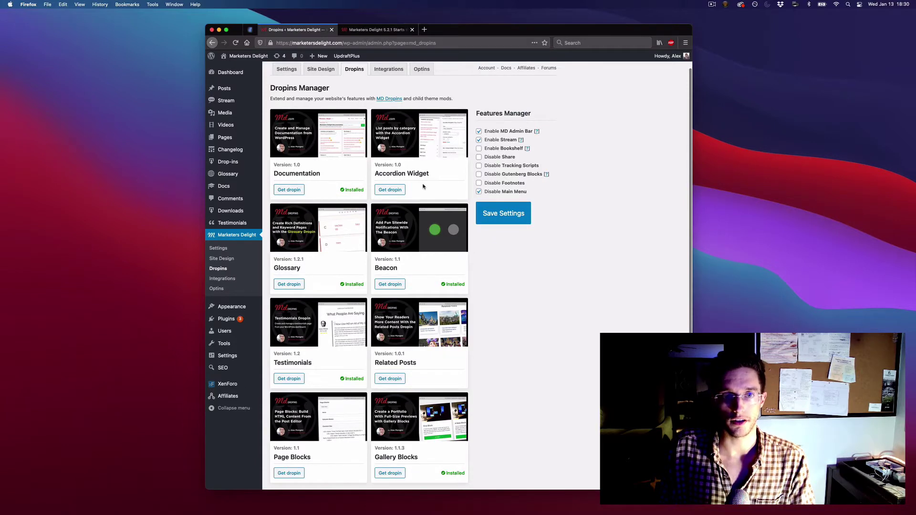
scroll(422, 186, up, 2)
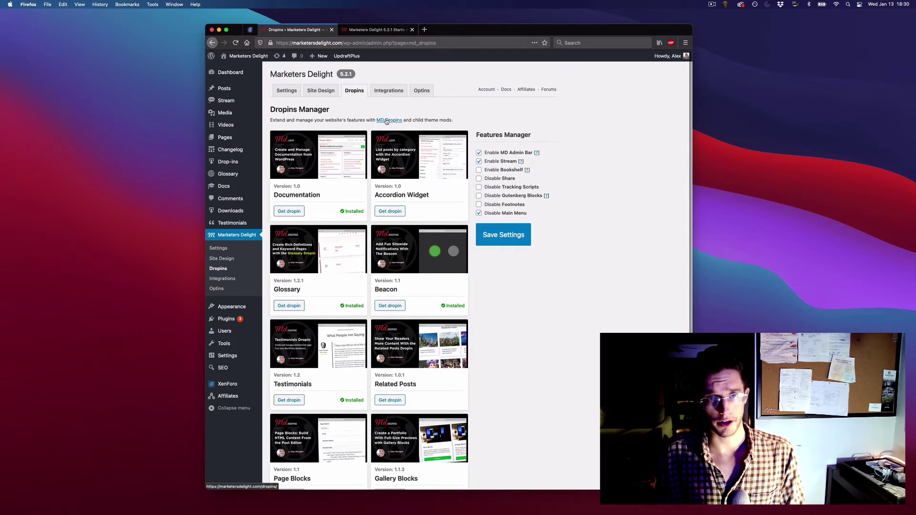
- Open the MD Dropins library in a separate tab, browse its drop-ins, and close that tab
super+click(386, 121)
click(377, 30)
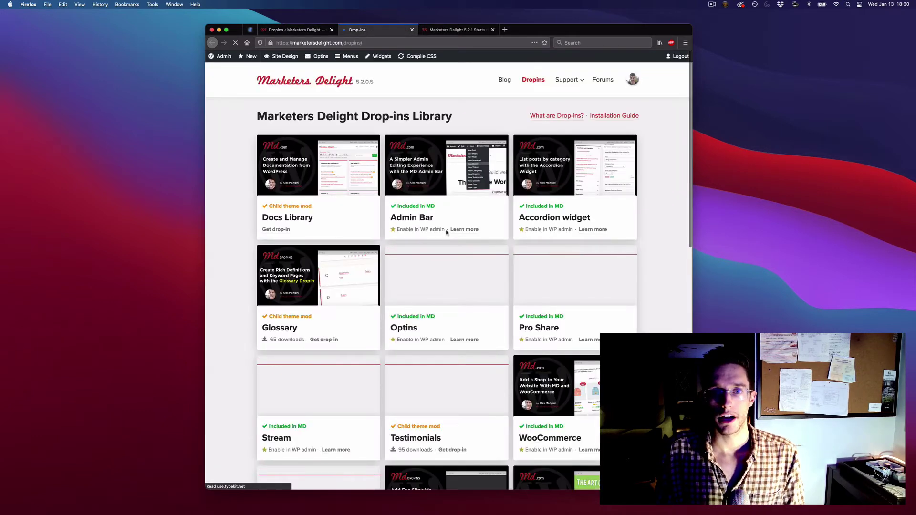
scroll(446, 232, down, 5)
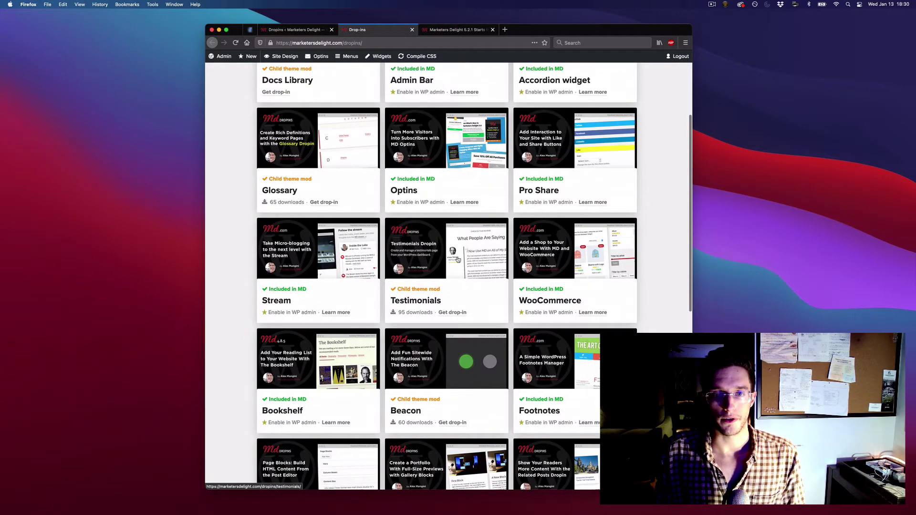
key(super+w)
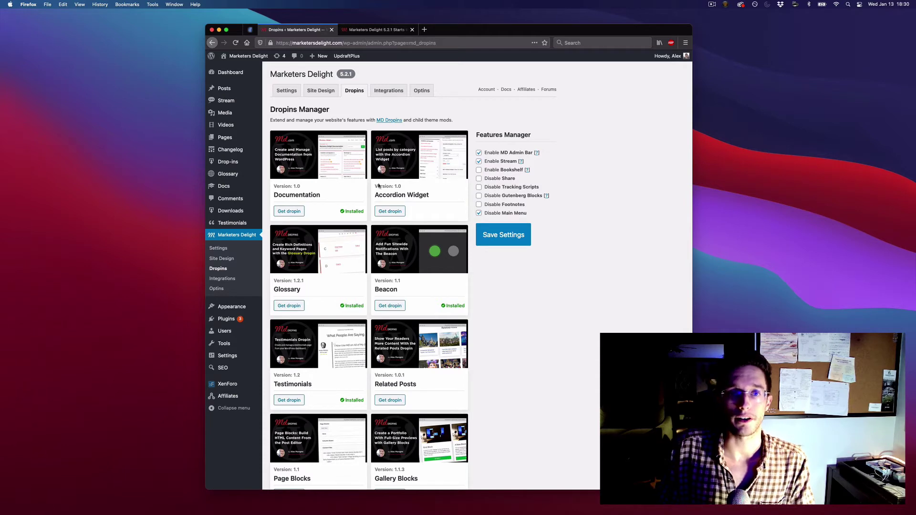
- Check the dropins' installation status in the Dropins Manager and look down to the Child Theme Mods
scroll(420, 202, down, 1)
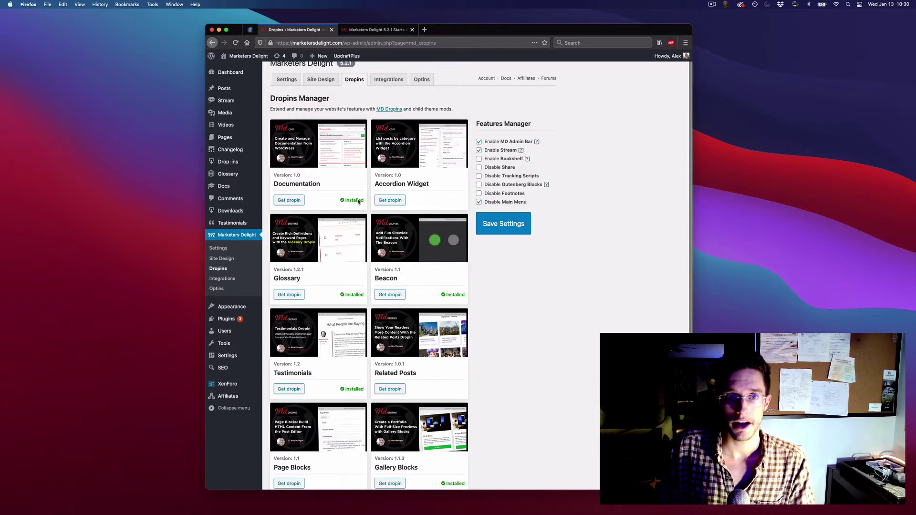
scroll(359, 197, down, 1)
scroll(352, 194, down, 1)
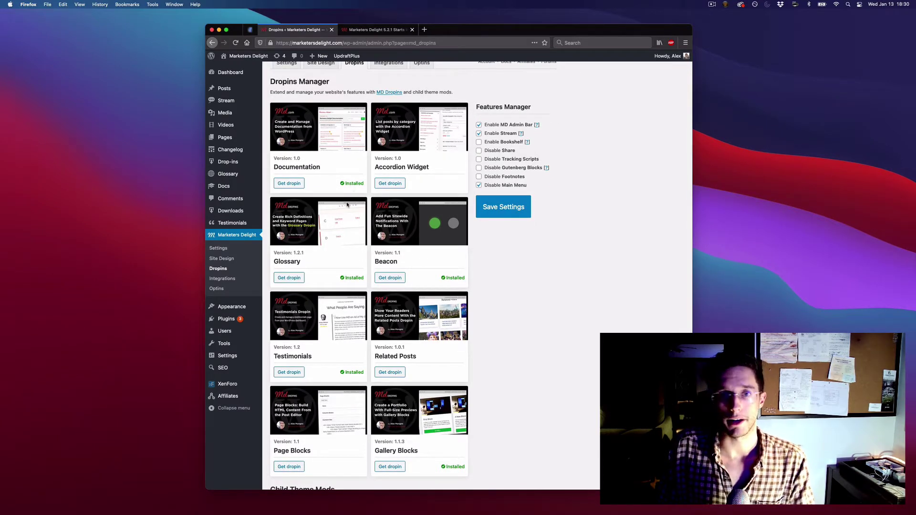
scroll(387, 186, down, 2)
scroll(415, 183, down, 5)
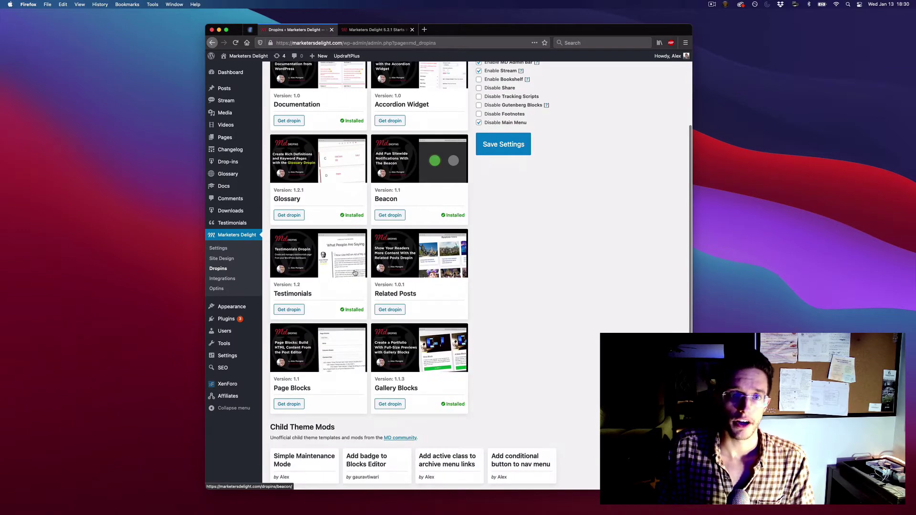
scroll(474, 272, up, 5)
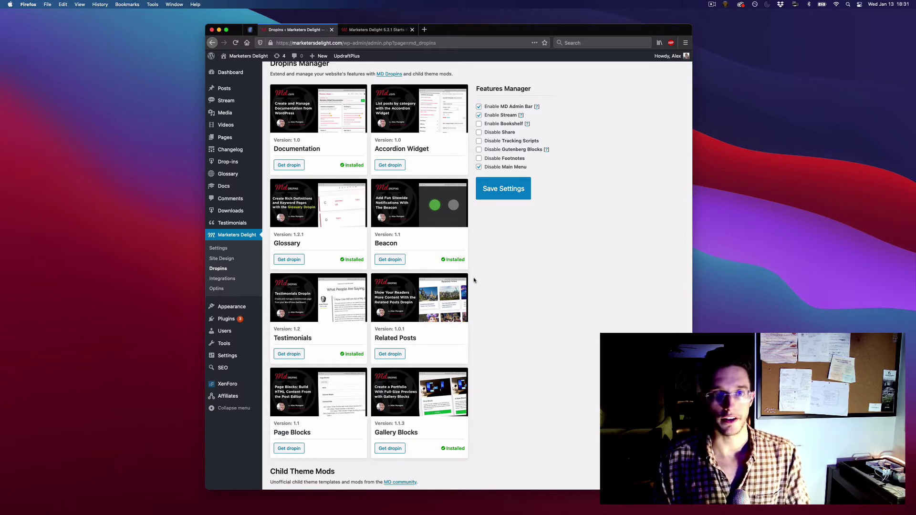
scroll(482, 285, up, 5)
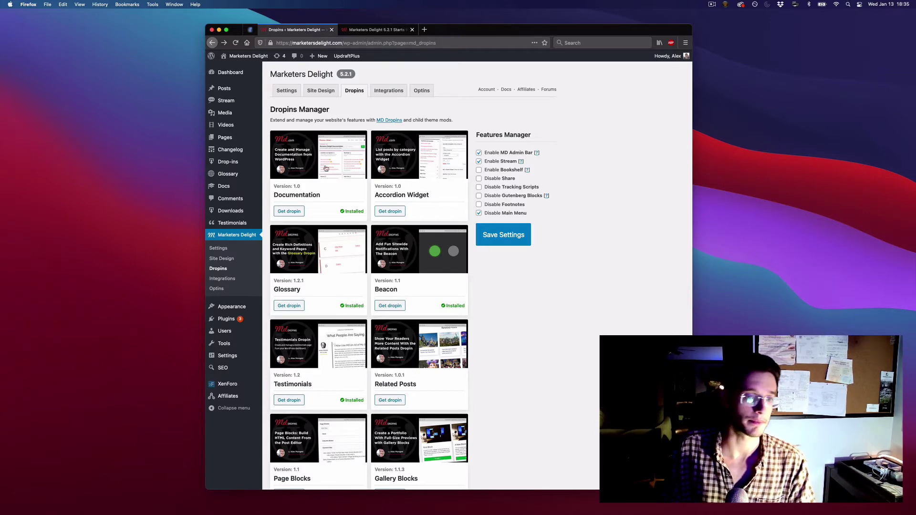
- Open the Sidebars settings within Marketers Delight's Site Design
mouse_move(235, 306)
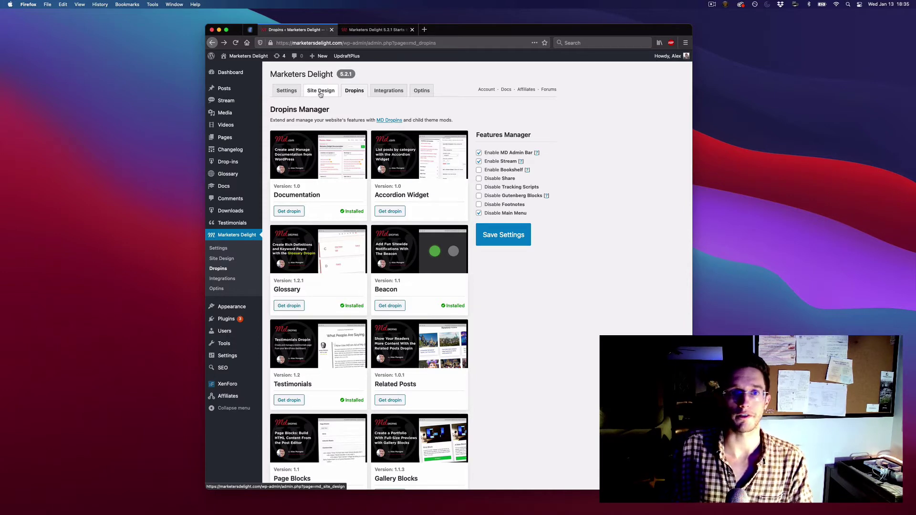
click(320, 92)
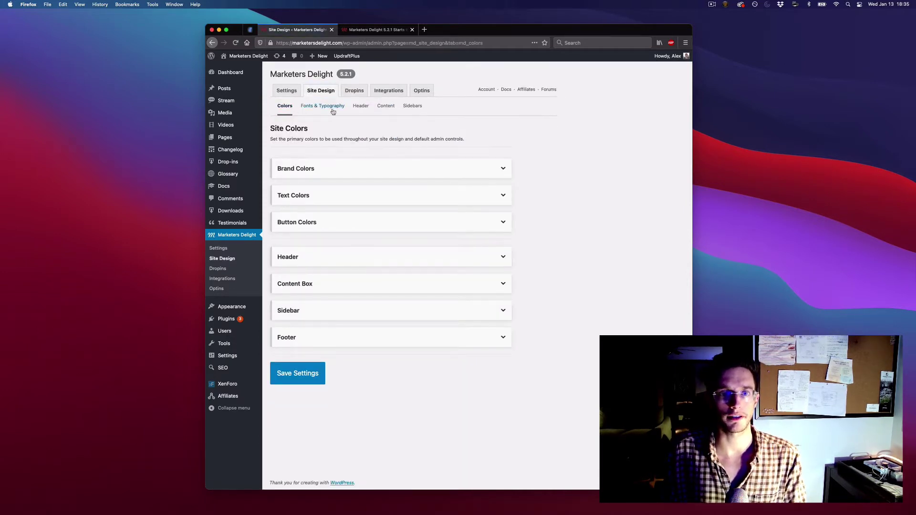
click(414, 109)
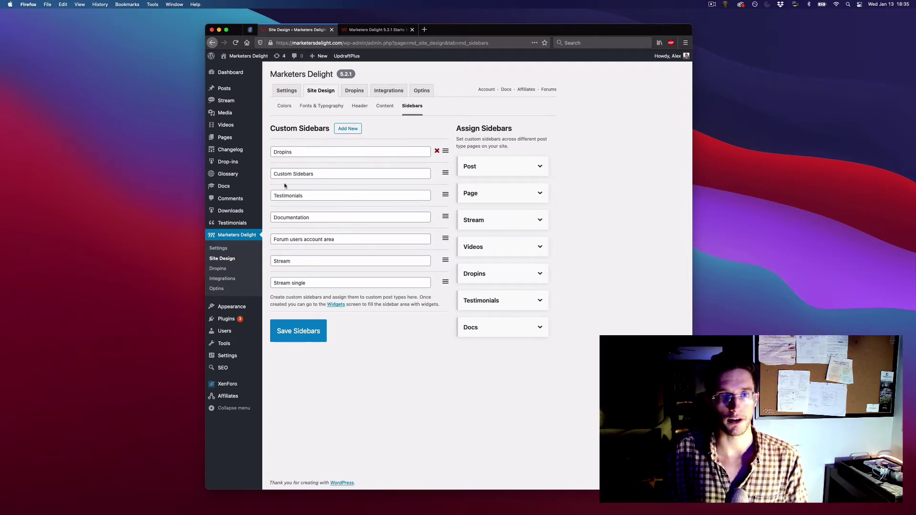
- Add a blank custom sidebar entry and inspect the Archive and Single sidebar assignments for Stream
click(347, 128)
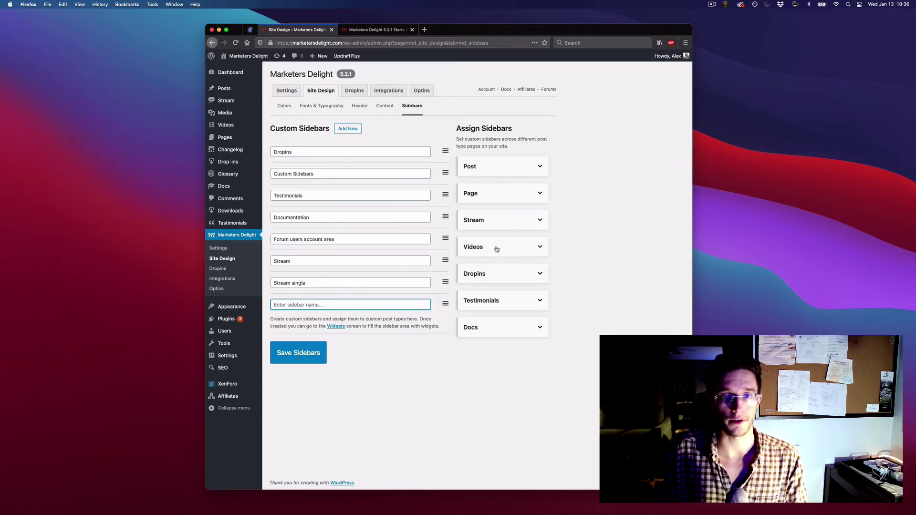
click(509, 222)
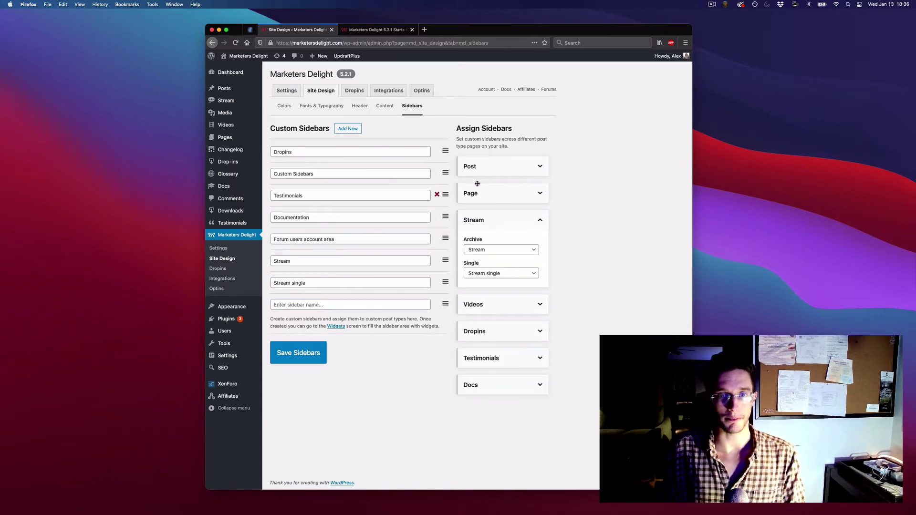
click(491, 249)
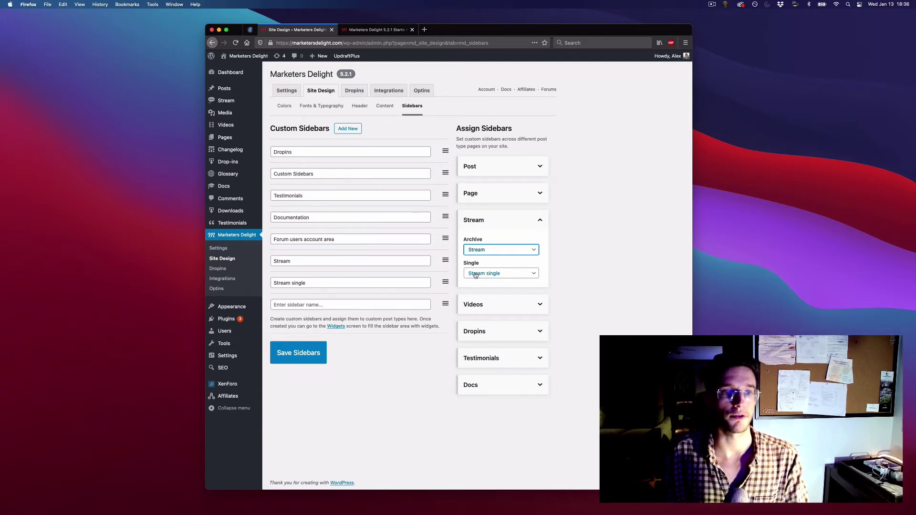
- View the custom sidebar areas on the WordPress Widgets screen and return to the Sidebars settings
click(276, 328)
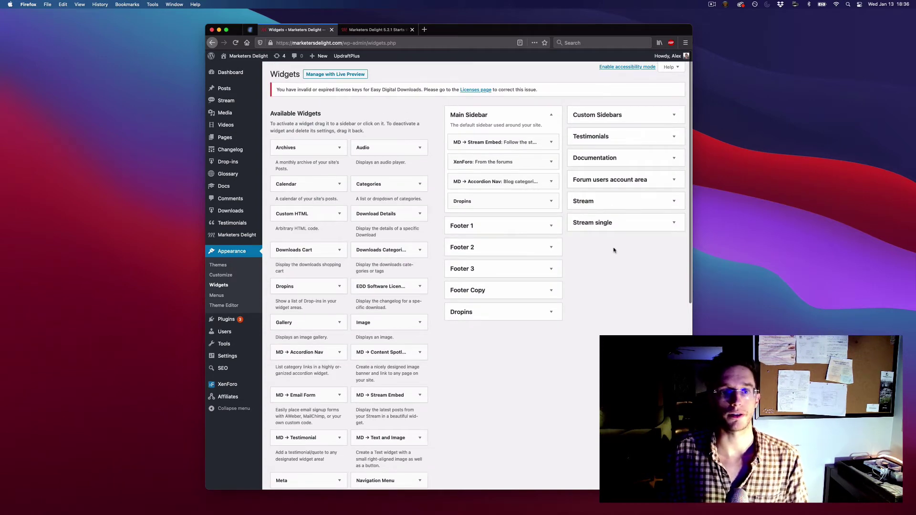
key(super+bracketleft)
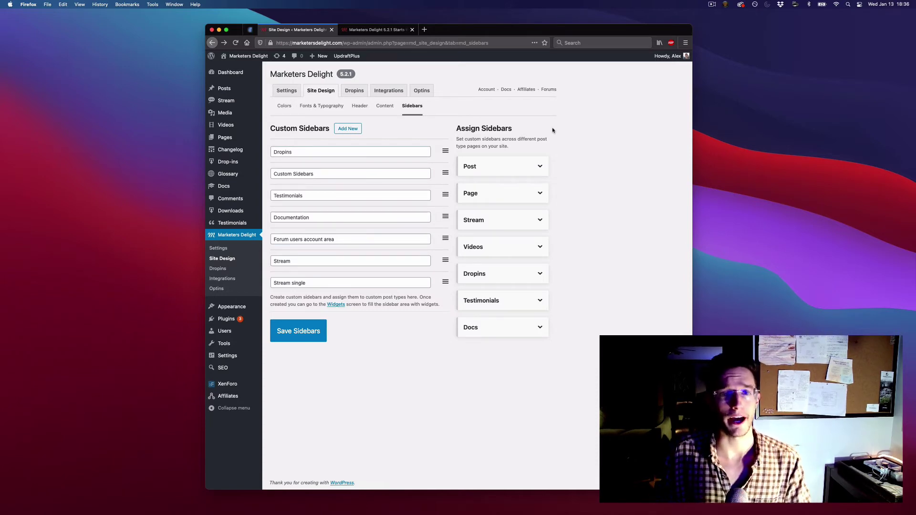
- Open the Marketers Delight documentation on the public site and browse its article categories, from Installation and Upgrades to Developers and Dropins
click(361, 32)
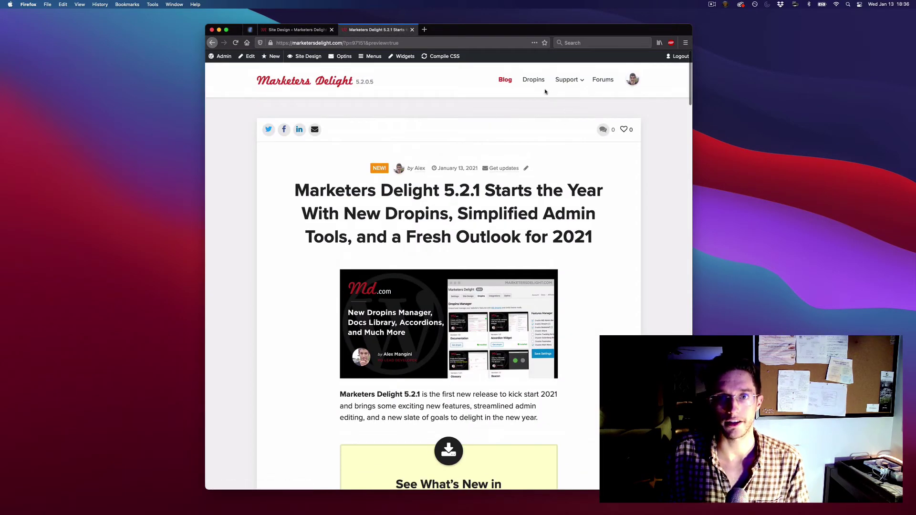
mouse_move(561, 81)
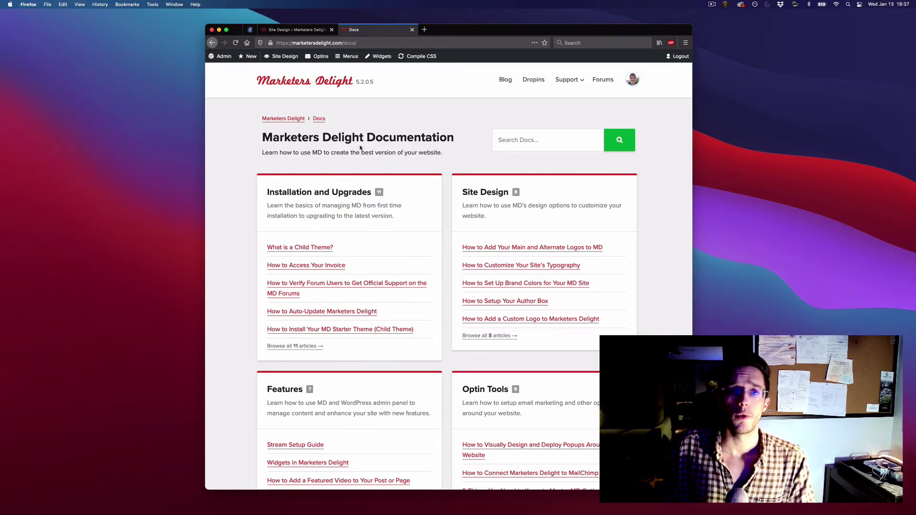
scroll(382, 123, down, 1)
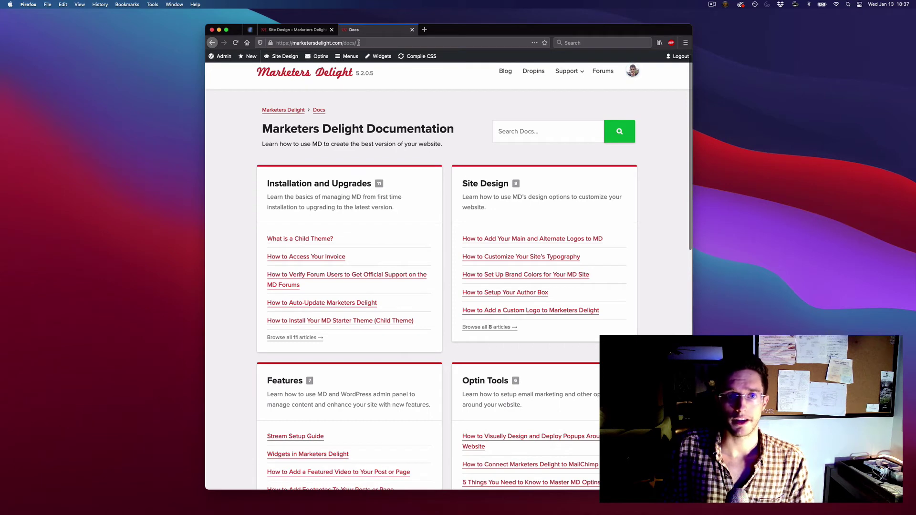
scroll(425, 117, down, 3)
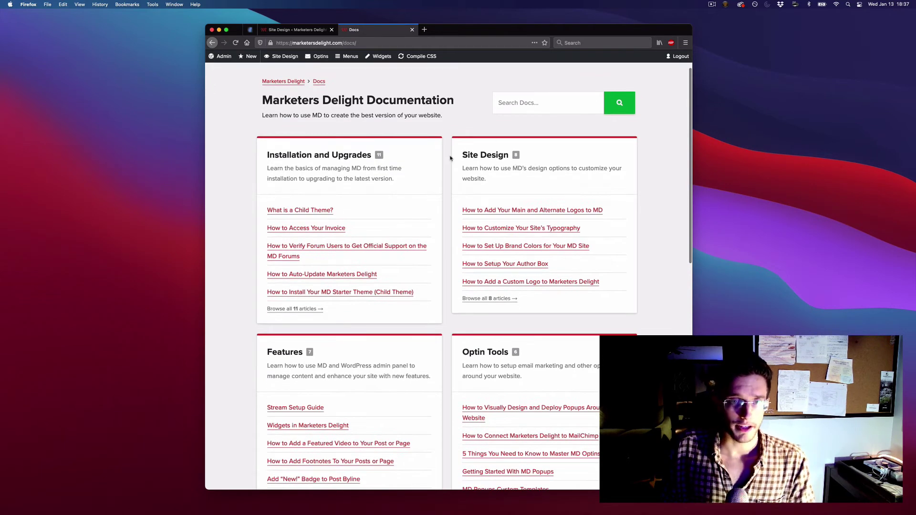
scroll(452, 158, down, 3)
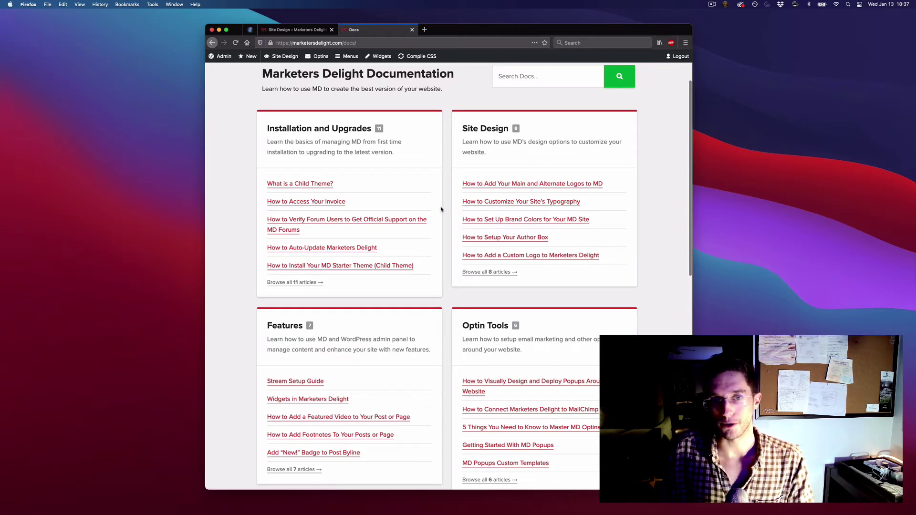
scroll(410, 170, up, 3)
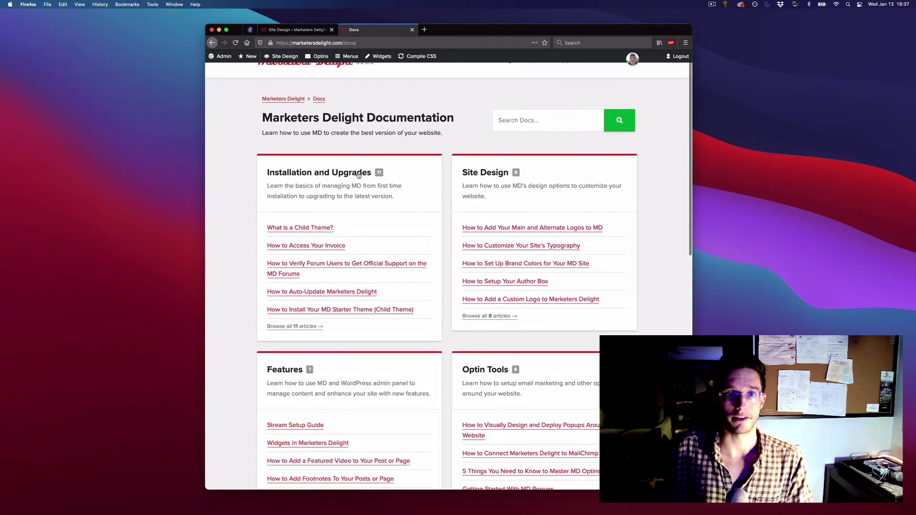
scroll(420, 161, down, 5)
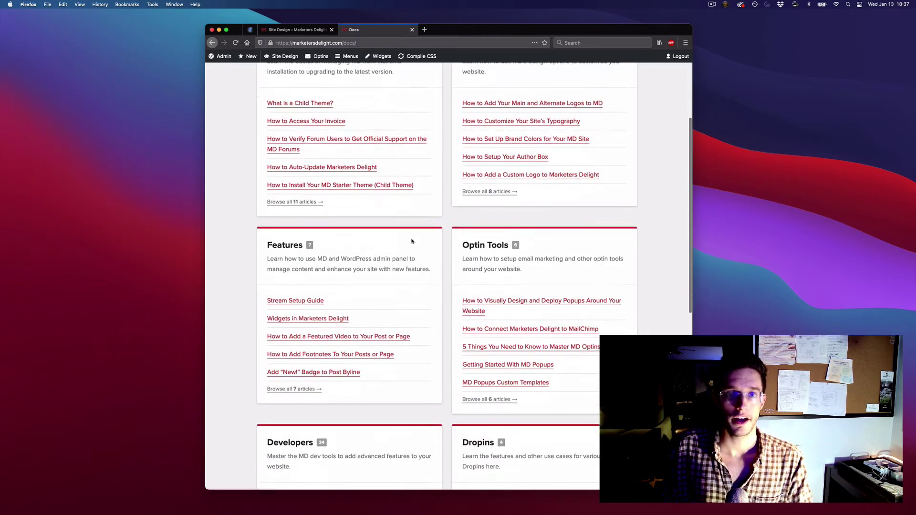
scroll(411, 240, up, 2)
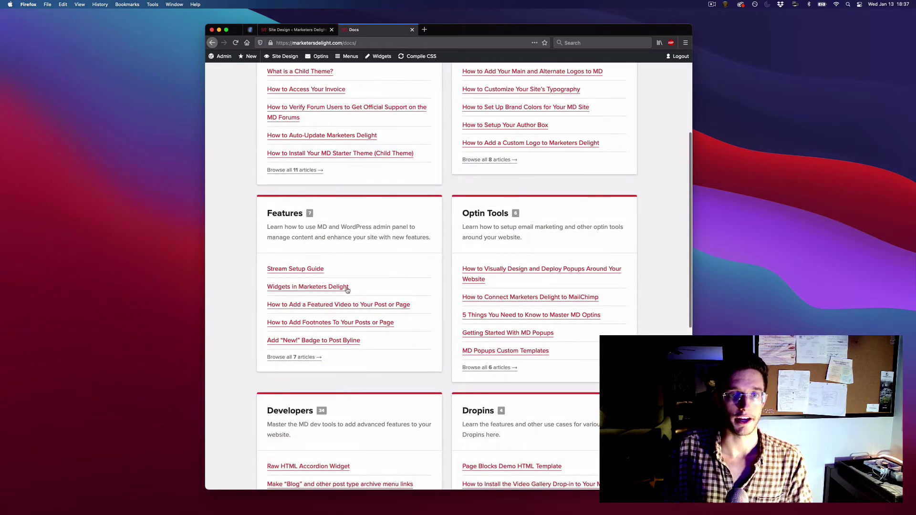
scroll(344, 290, up, 5)
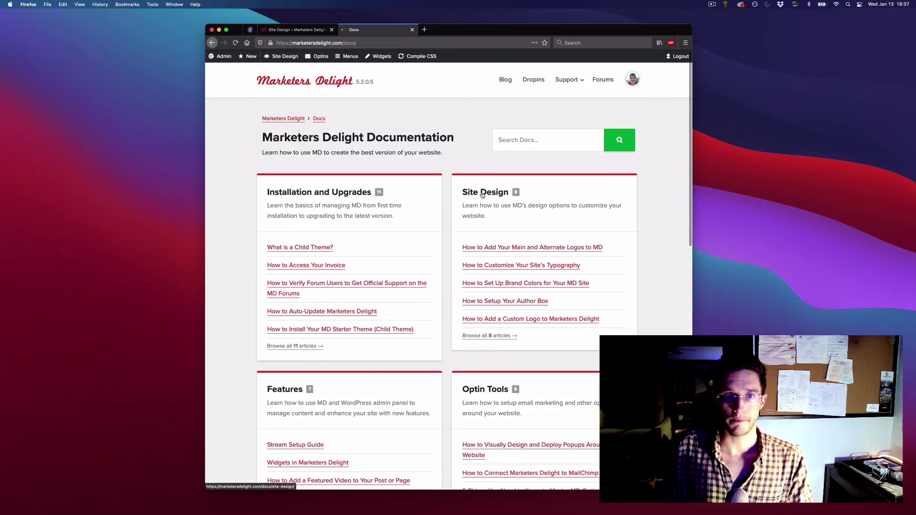
- Open the Site Design docs category and expand Installation and Upgrades, Features and Optin Tools in its Quick Navigation
click(482, 193)
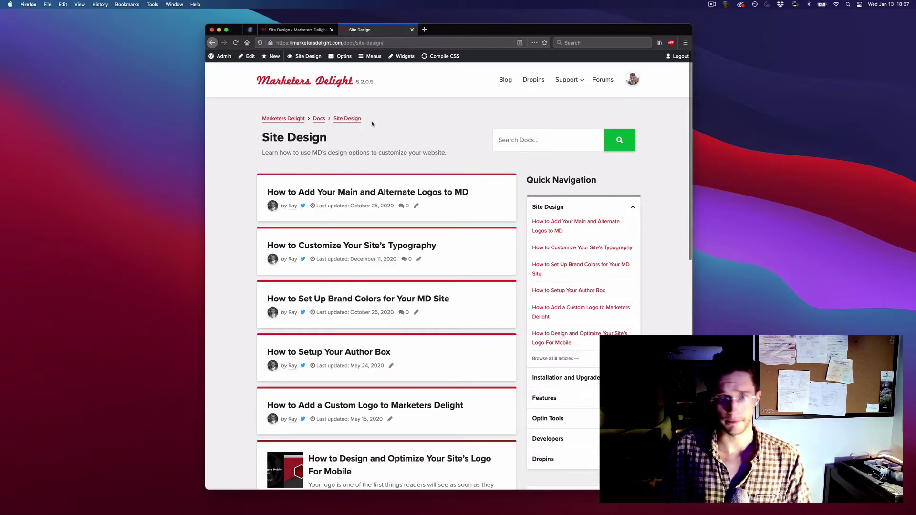
scroll(469, 145, down, 2)
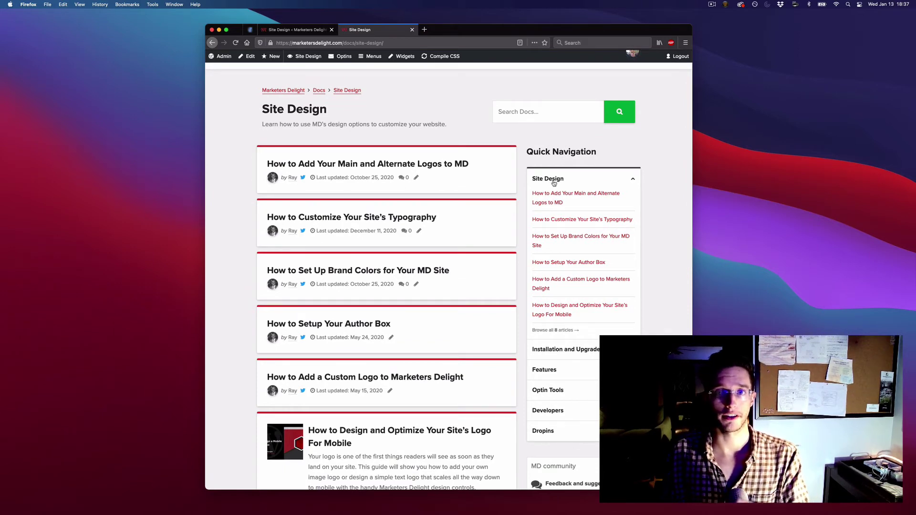
scroll(525, 171, down, 1)
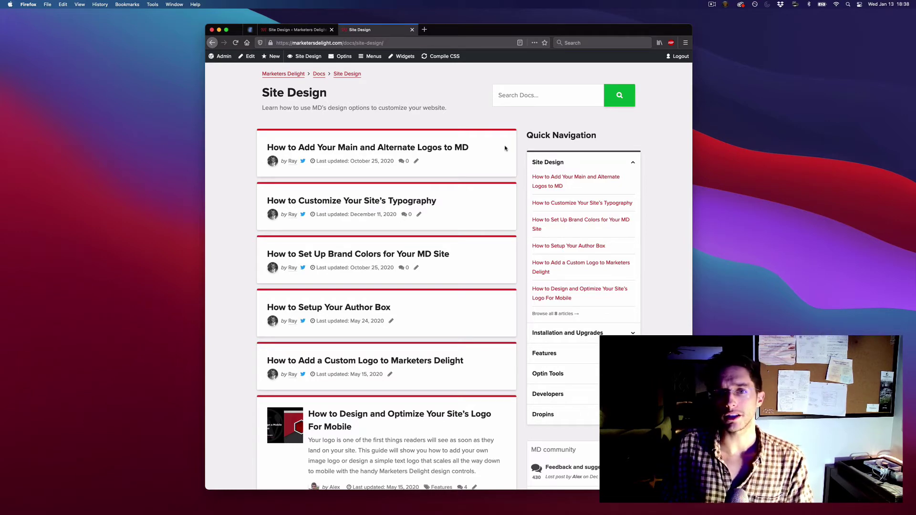
click(569, 336)
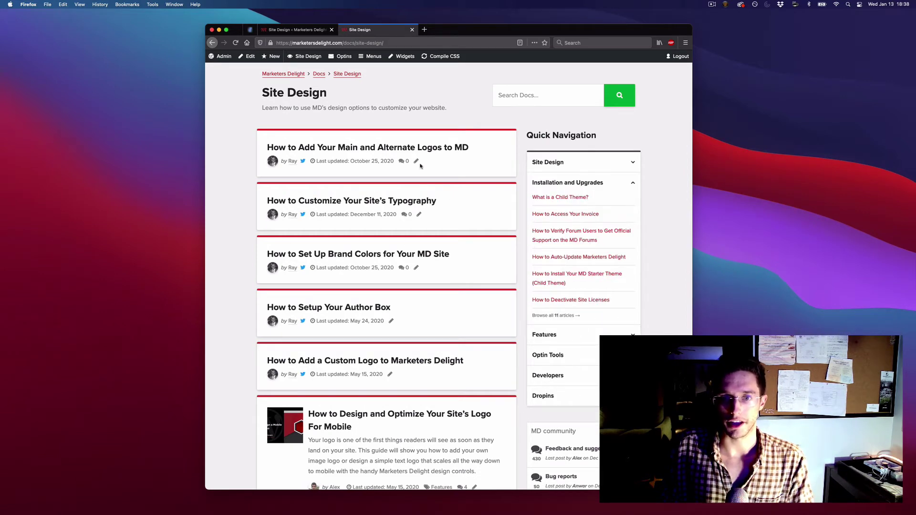
click(555, 337)
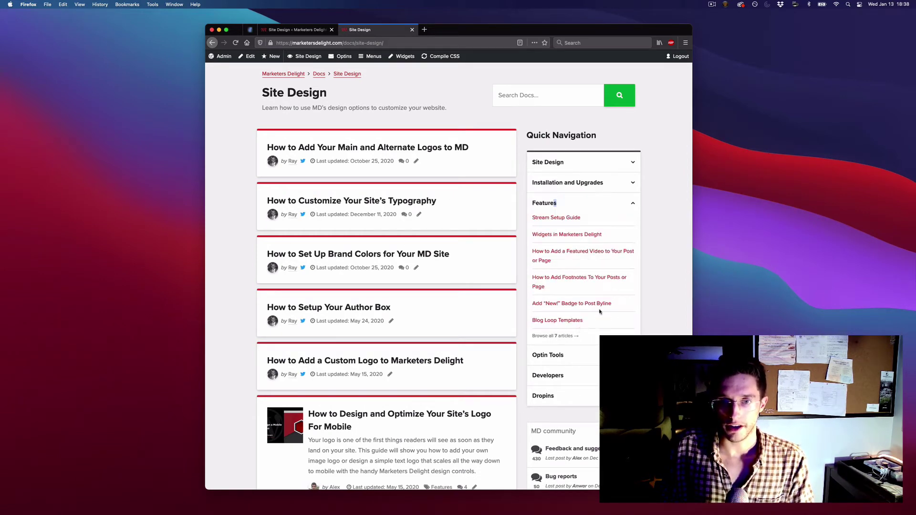
click(566, 355)
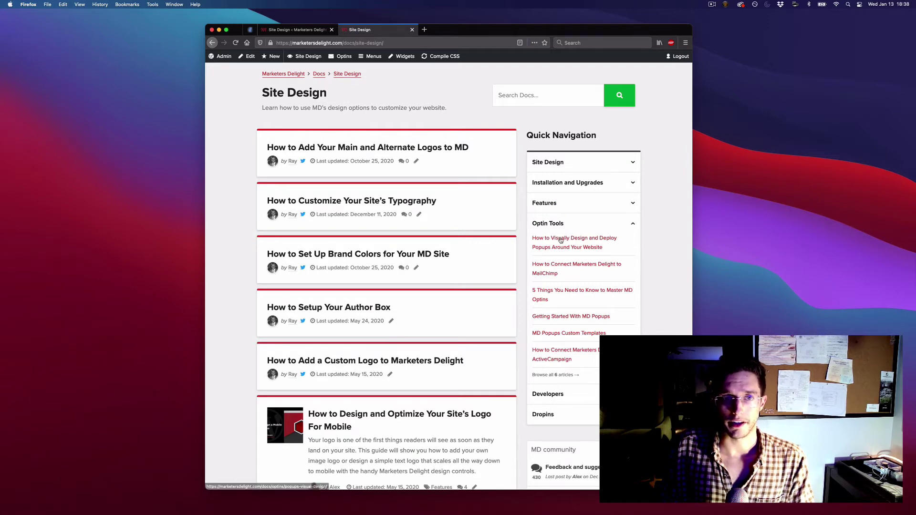
scroll(462, 219, up, 2)
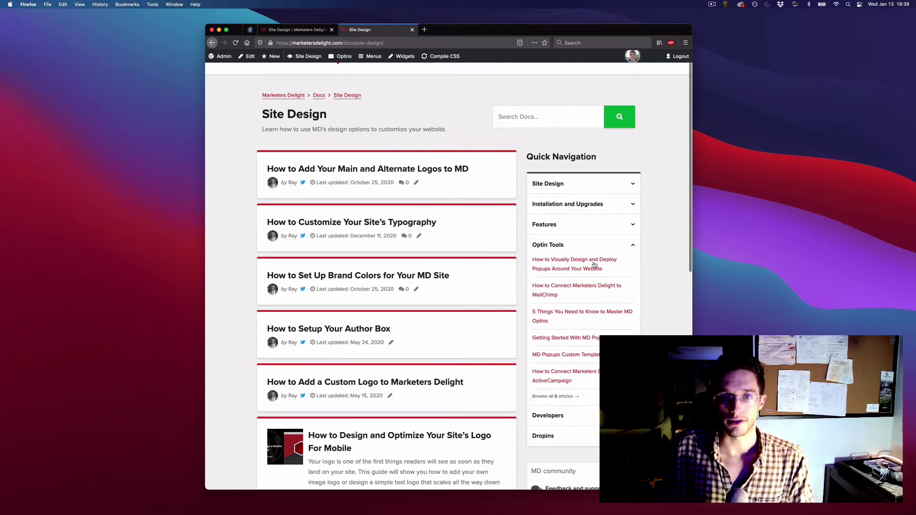
- View the article "How to Visually Design and Deploy Popups Around Your Website" with Site Design expanded in its Quick Navigation, and return to the category page
click(561, 262)
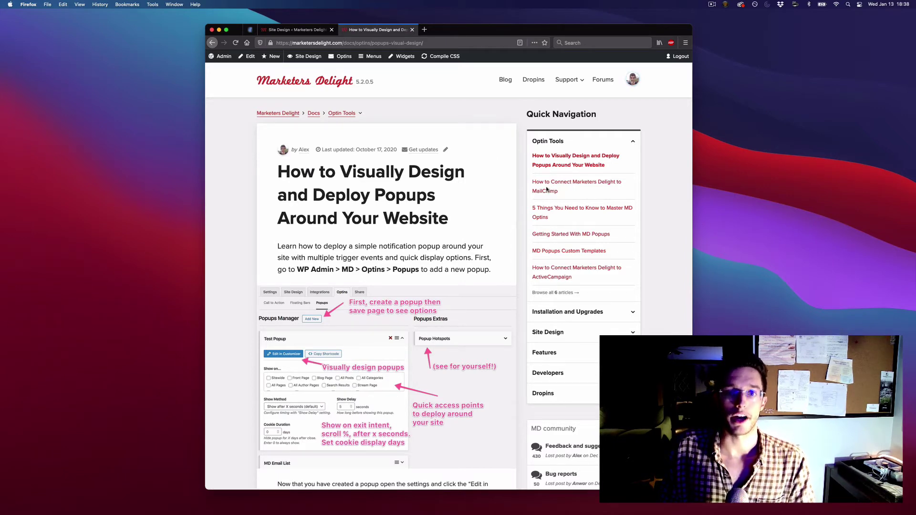
click(565, 333)
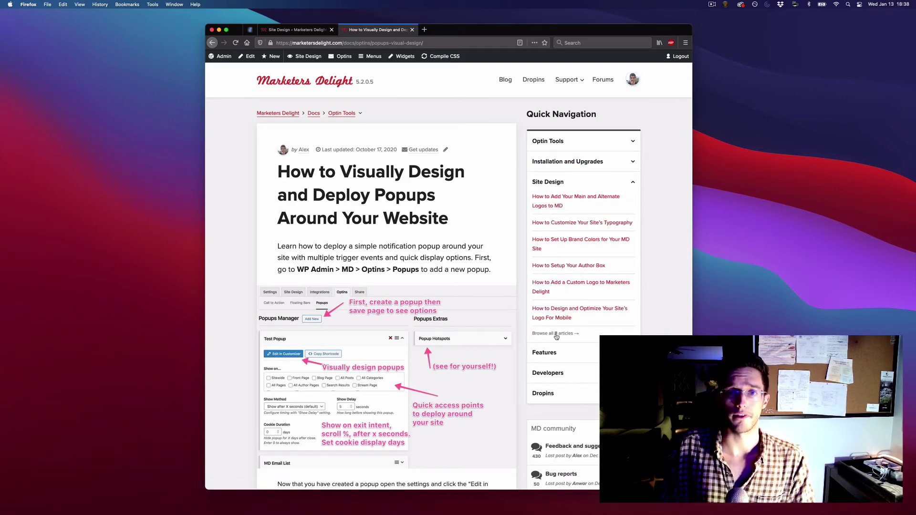
key(super+Left)
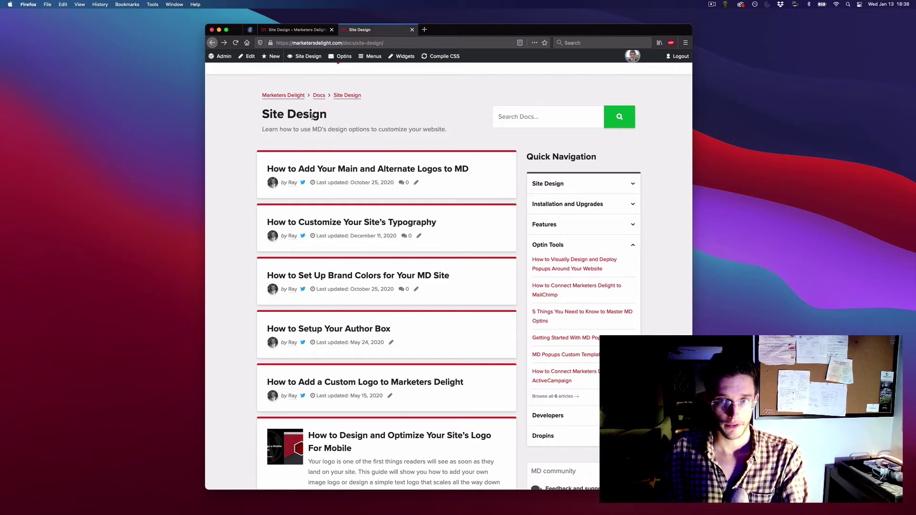
- Expand Site Design in the Quick Navigation and look through the category's full article list
click(579, 181)
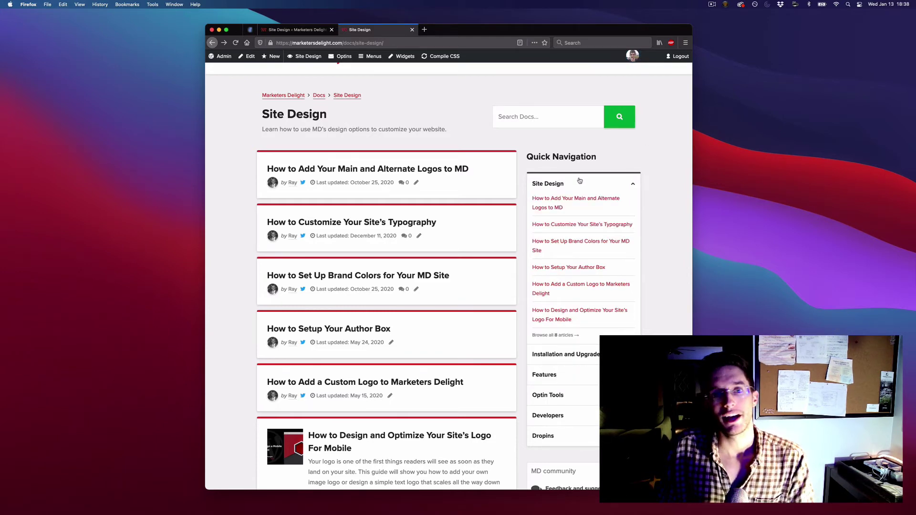
scroll(426, 176, down, 1)
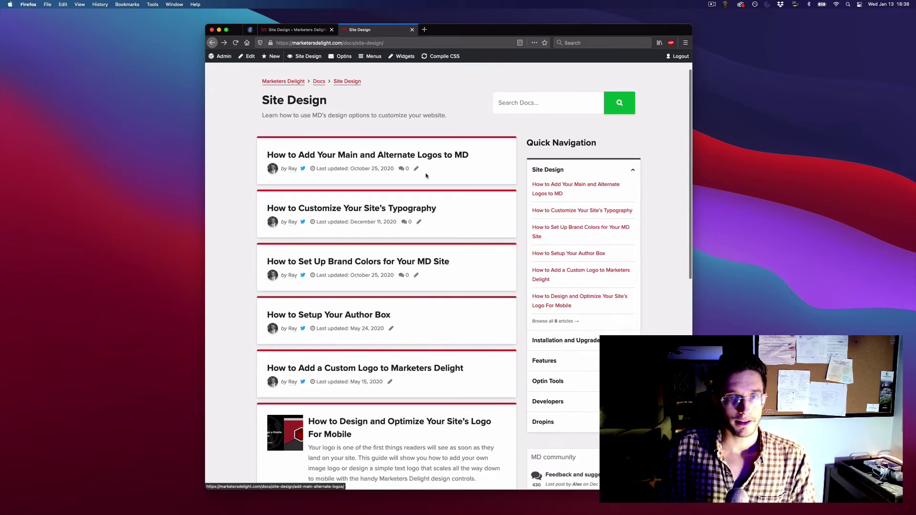
scroll(429, 160, down, 1)
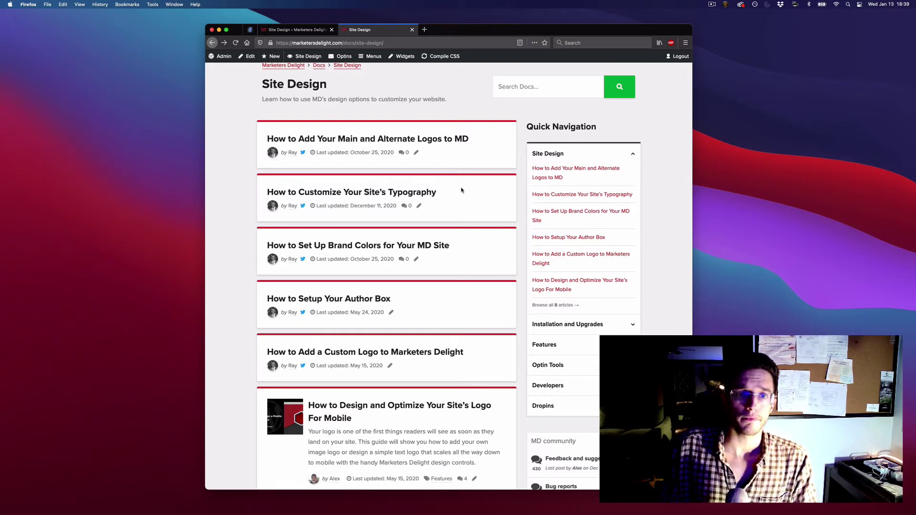
scroll(461, 179, down, 2)
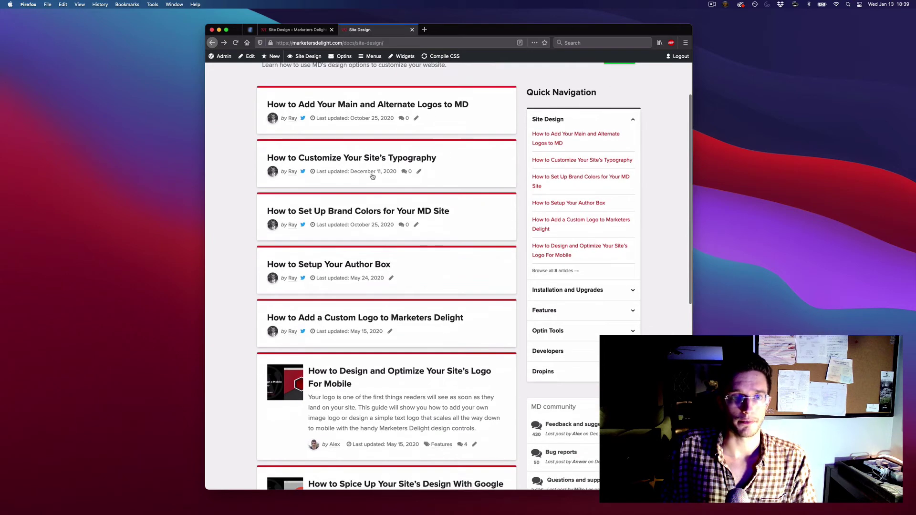
scroll(458, 179, down, 1)
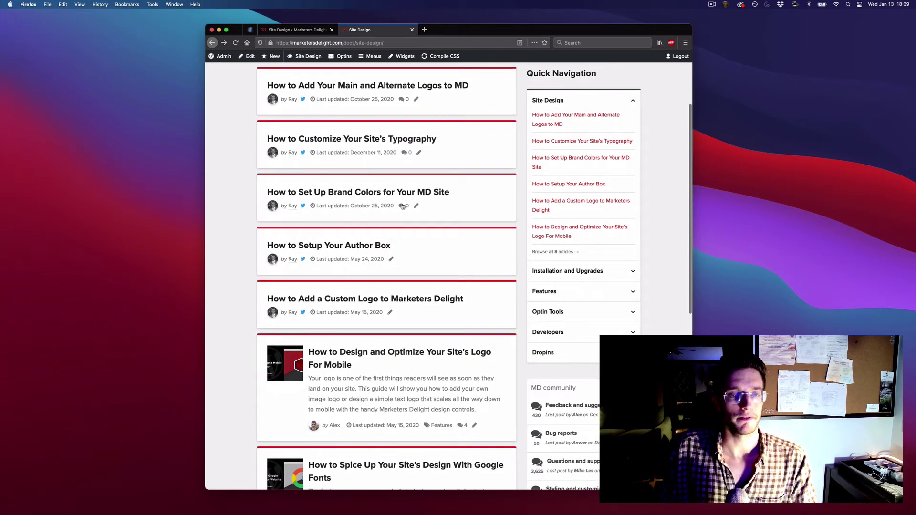
scroll(379, 205, down, 7)
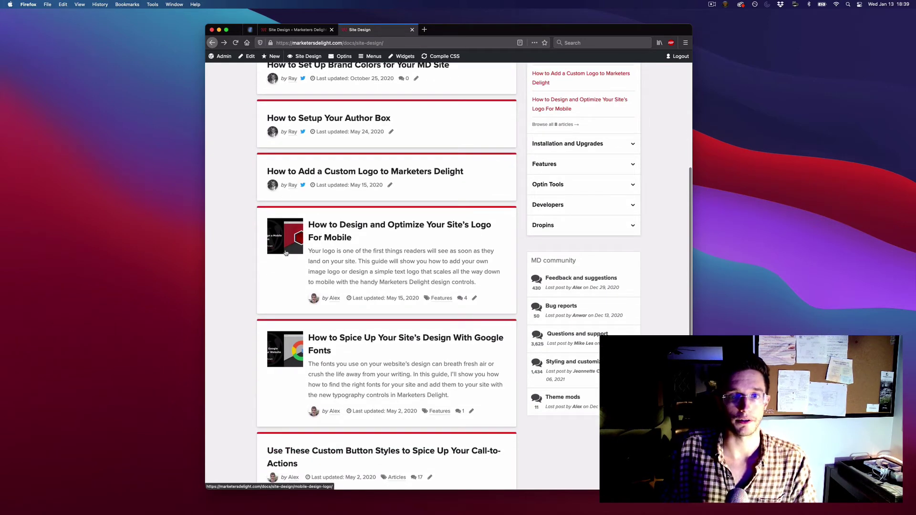
scroll(291, 253, down, 1)
scroll(401, 246, up, 13)
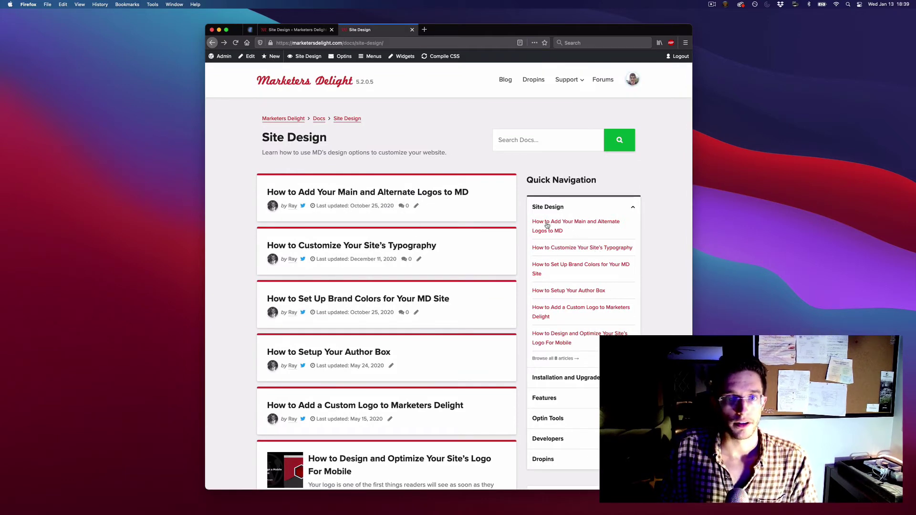
- Open the article "How to Customize Your Site's Typography" and skim it down to the comment form and post links
click(419, 250)
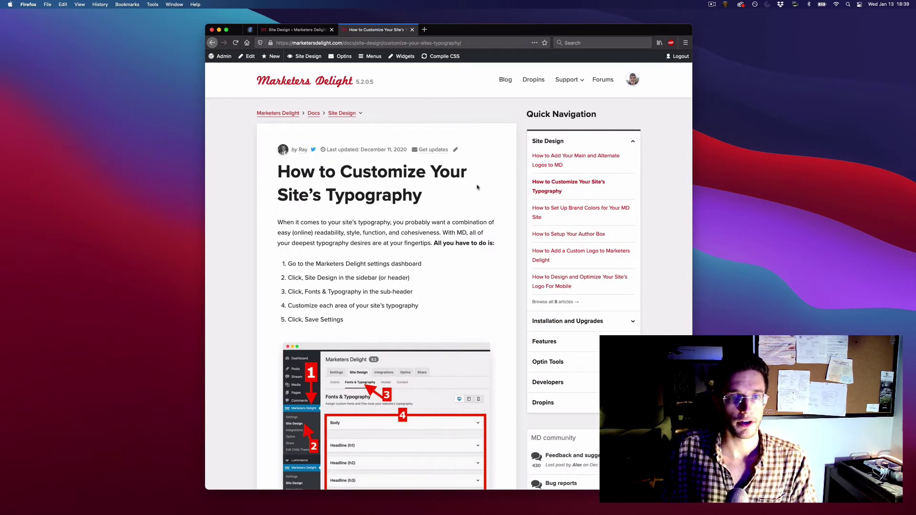
scroll(477, 187, down, 20)
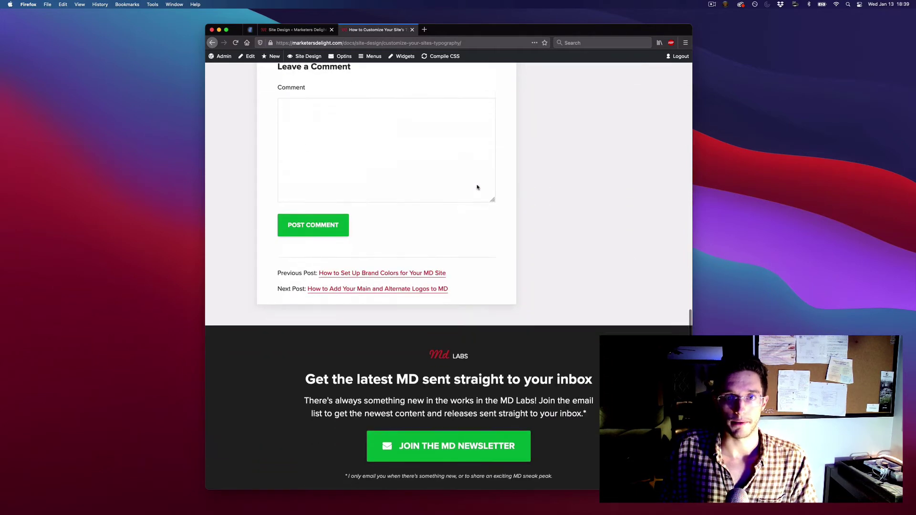
key(Home)
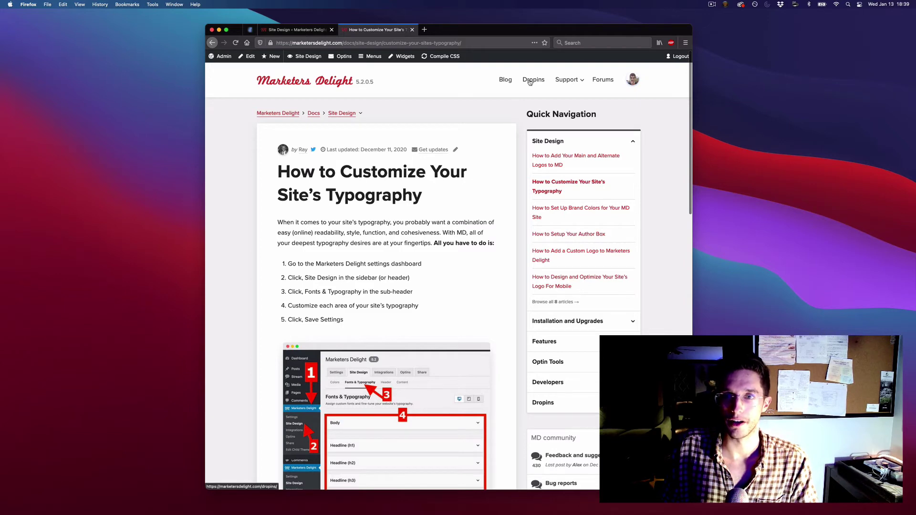
click(712, 4)
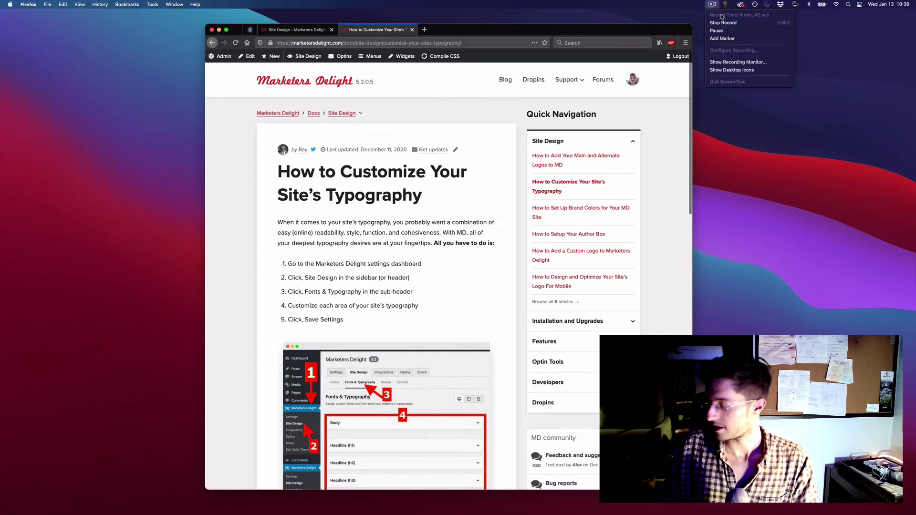
click(722, 30)
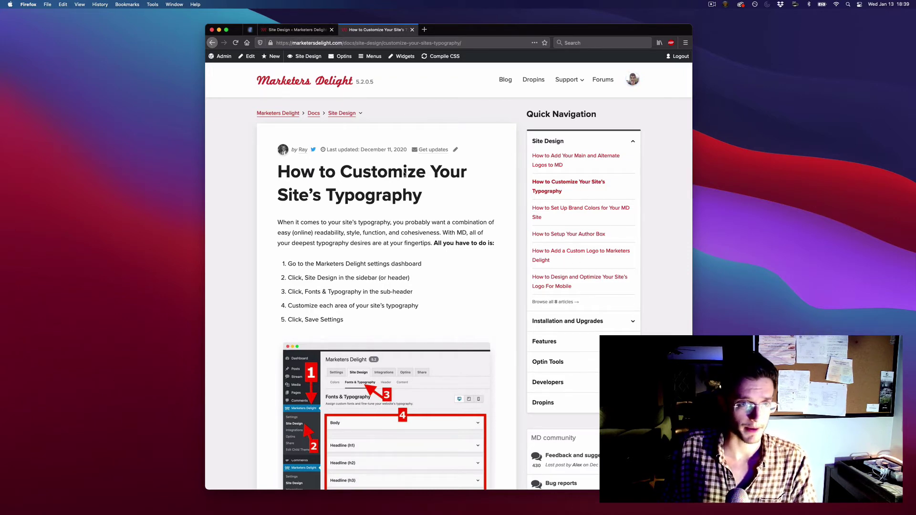
- Return to the WordPress admin, view the Docs list, and inspect the slug, title, text and search bar options in Docs Settings
click(289, 31)
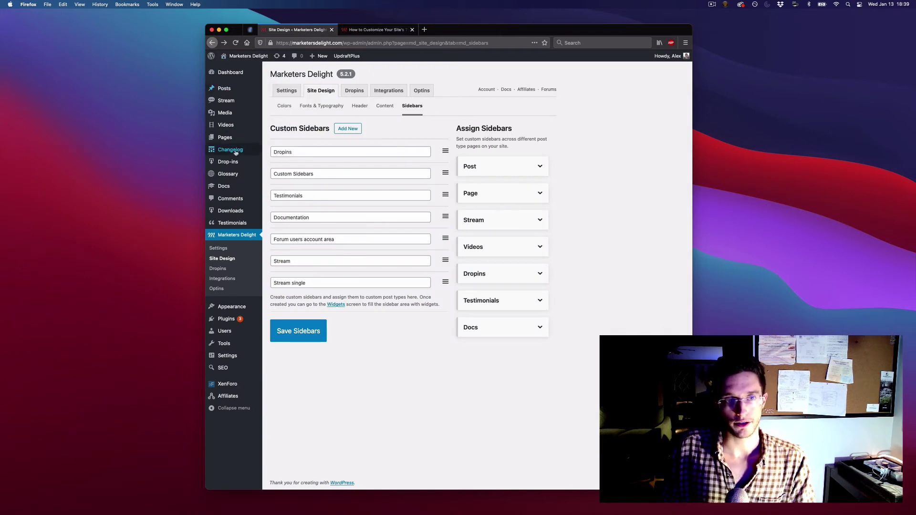
mouse_move(256, 180)
mouse_move(231, 189)
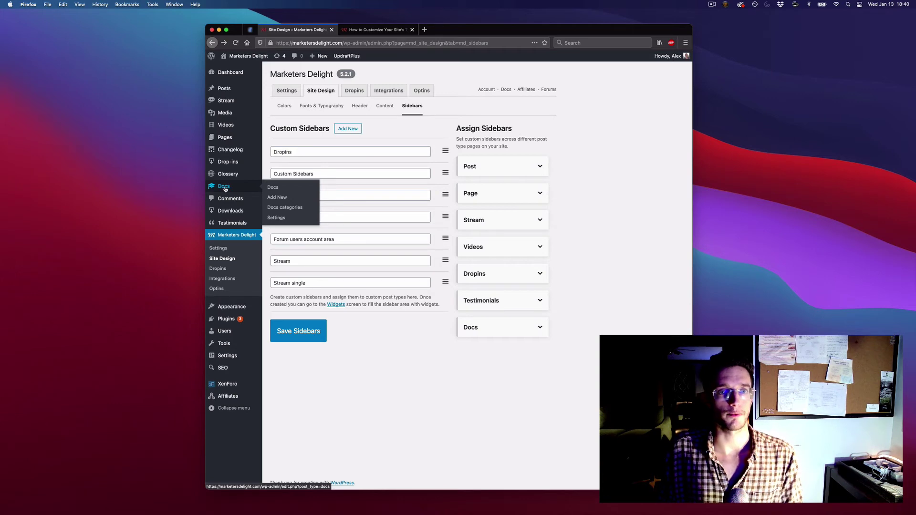
click(224, 187)
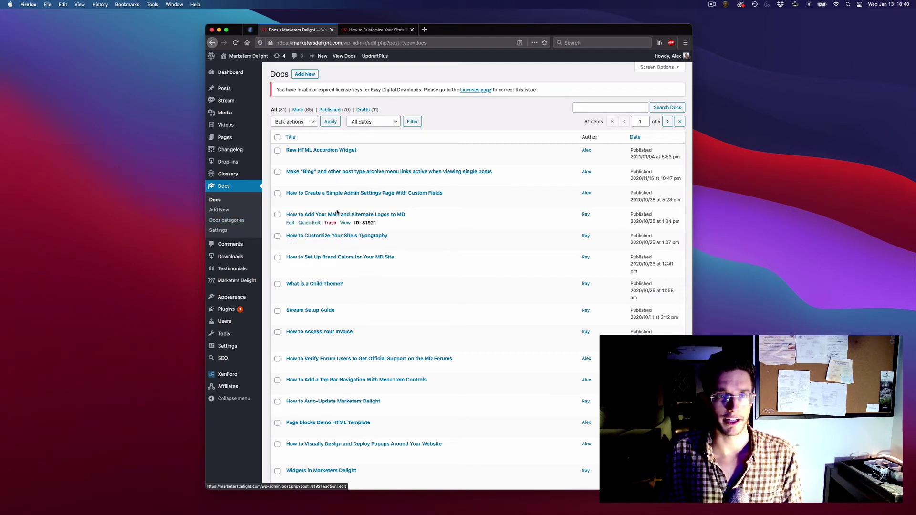
click(231, 236)
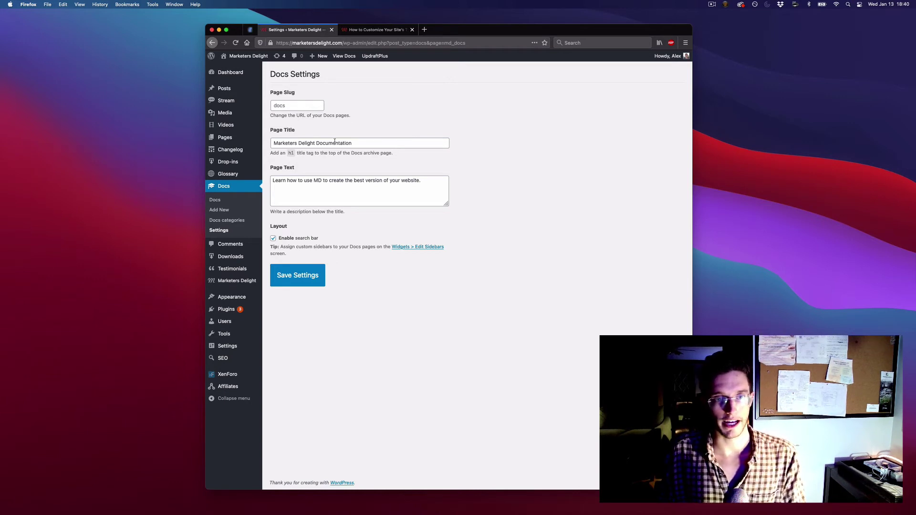
click(304, 196)
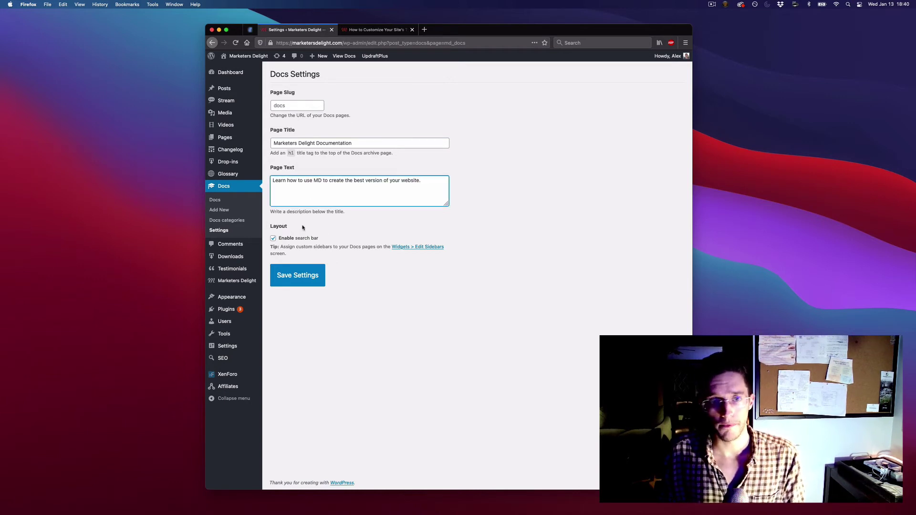
click(384, 270)
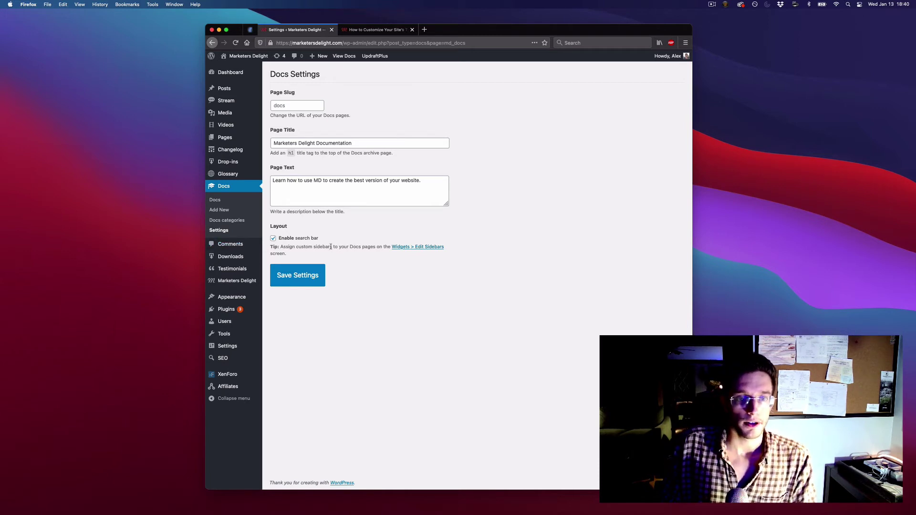
- On the Widgets screen, expand the Documentation sidebar and inspect the settings of its MD Accordion Nav widget
mouse_move(248, 296)
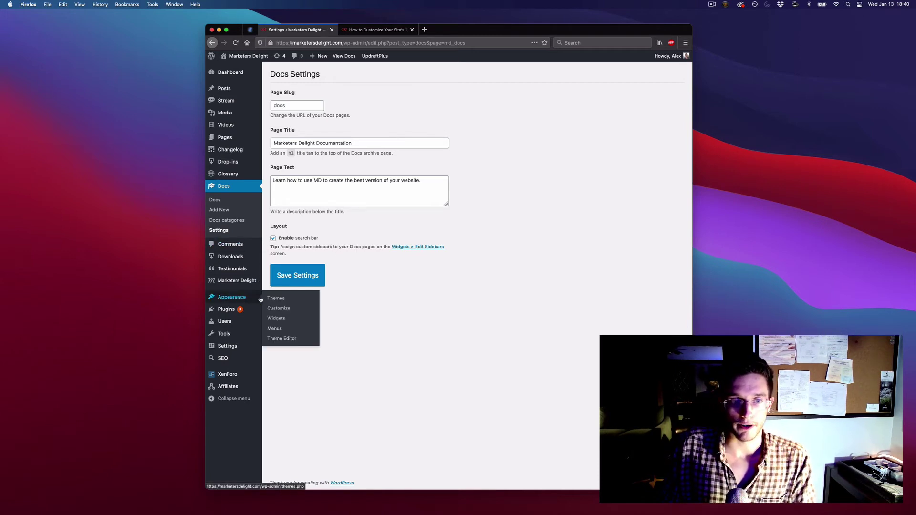
click(279, 320)
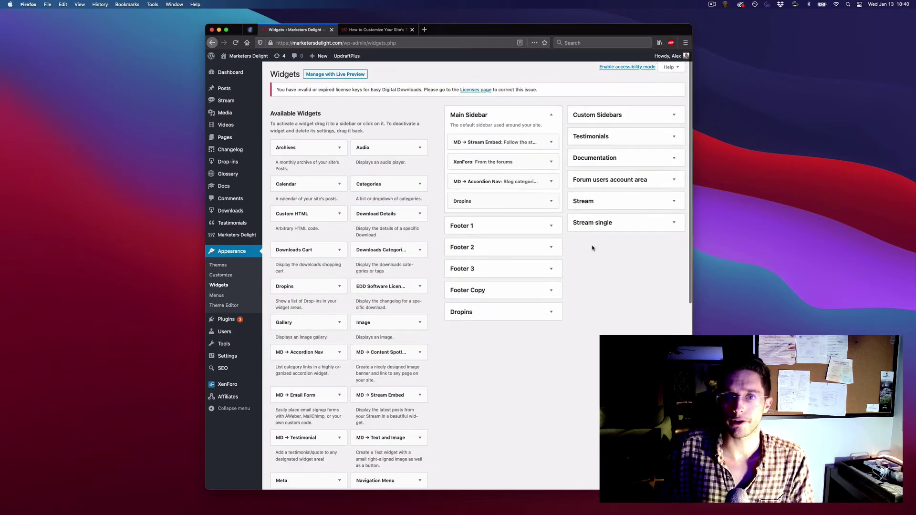
click(602, 159)
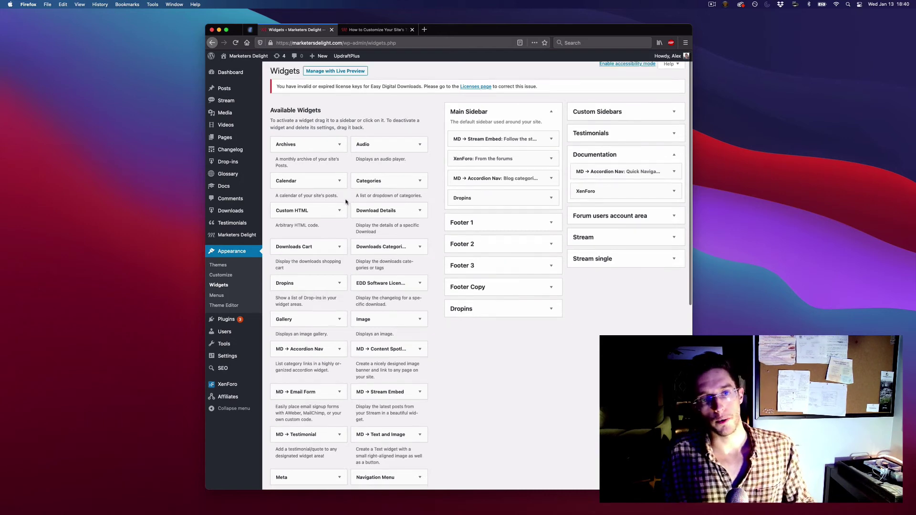
scroll(302, 235, down, 5)
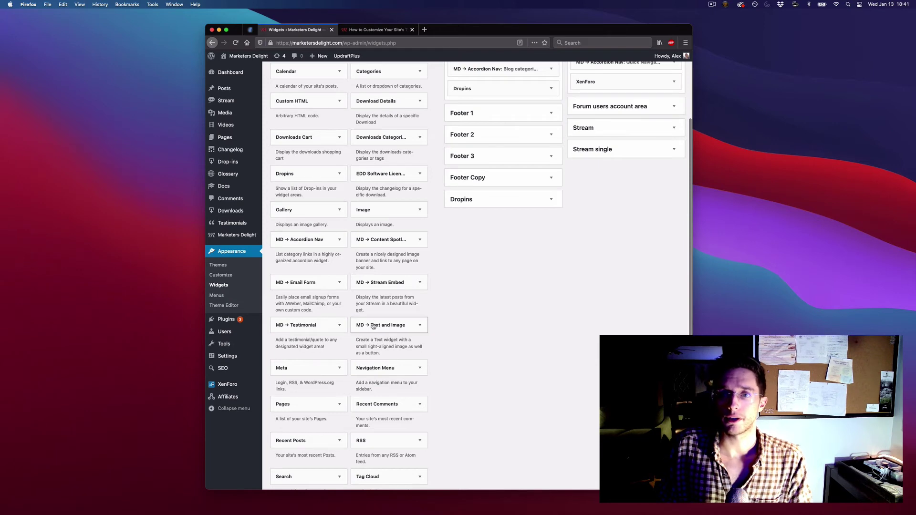
scroll(625, 146, up, 3)
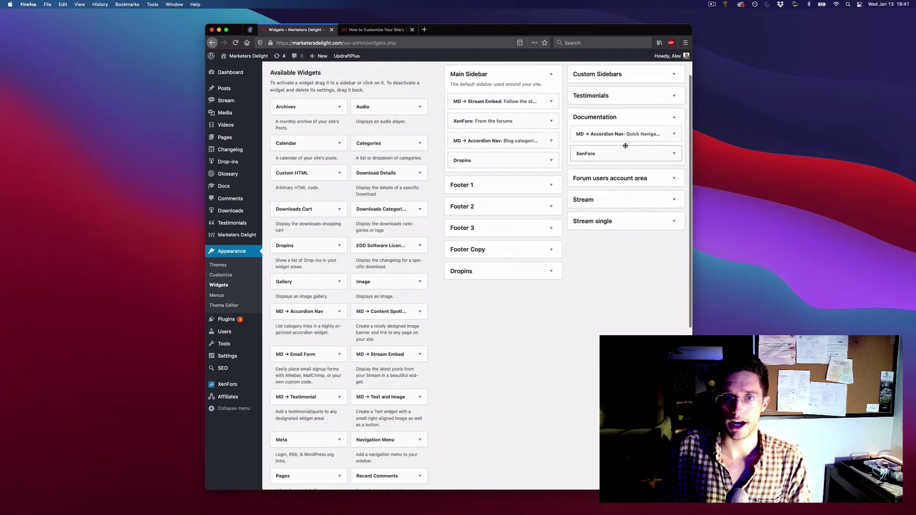
click(674, 134)
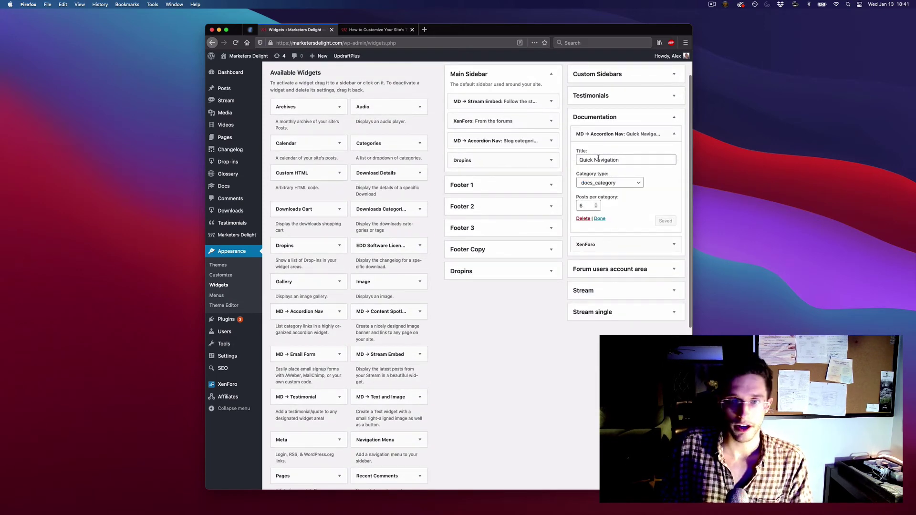
click(585, 159)
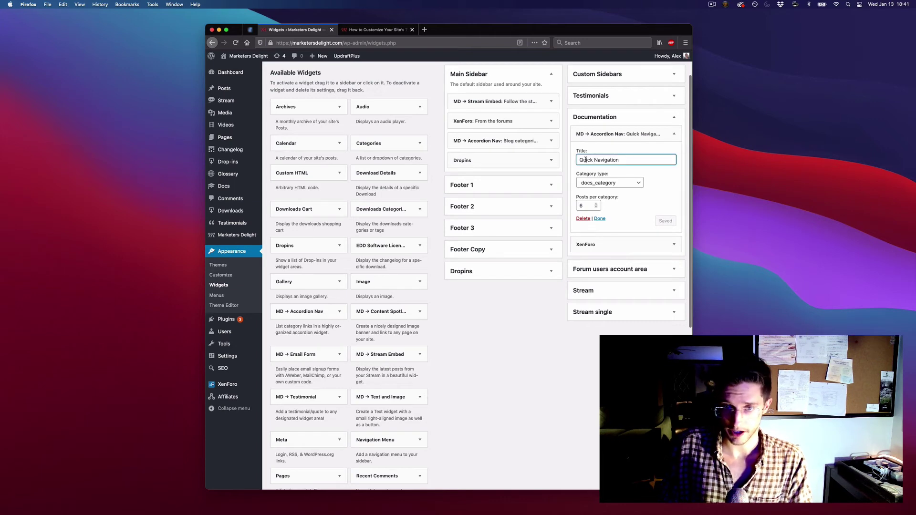
- Check the category type choices and posts per category setting of the Quick Navigation accordion widget, then collapse it
click(616, 185)
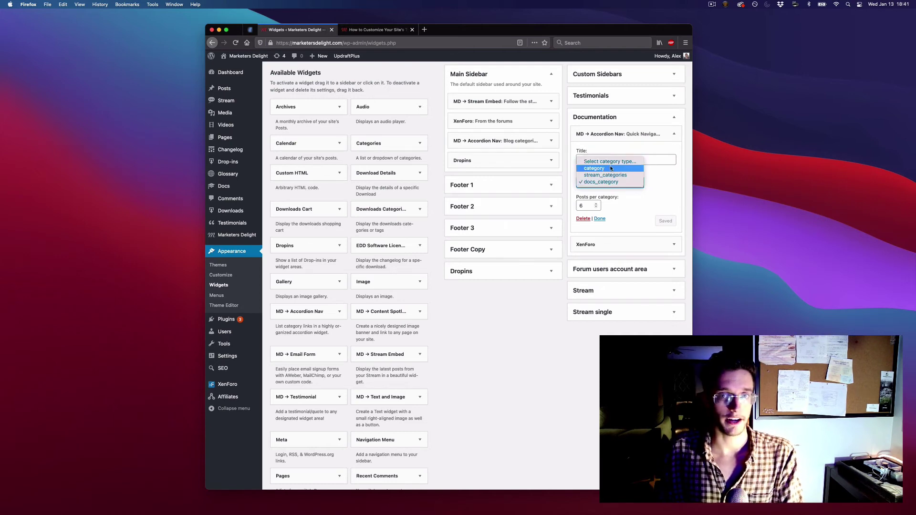
click(645, 203)
key(Tab)
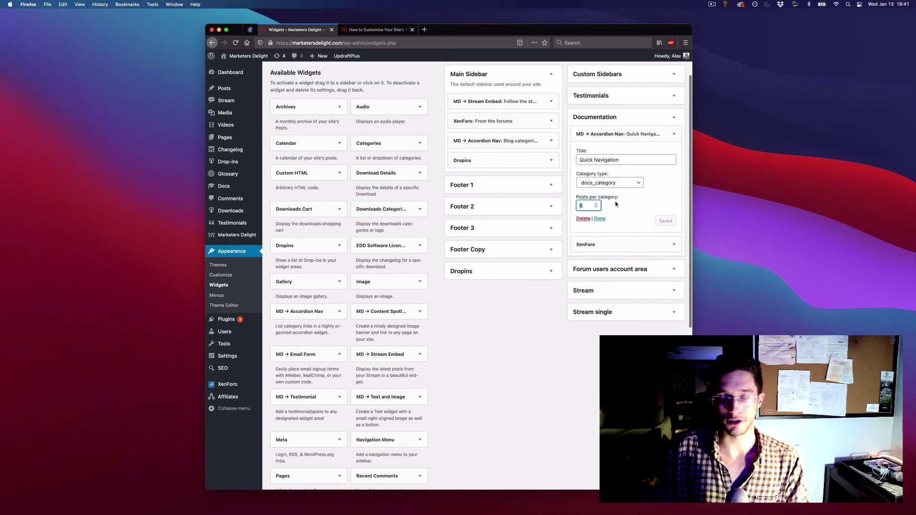
scroll(622, 203, up, 2)
click(675, 166)
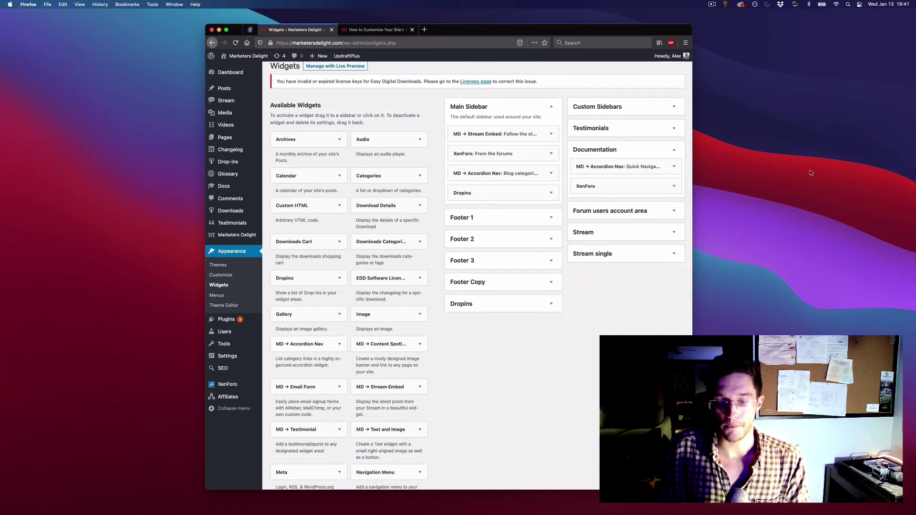
scroll(396, 66, up, 1)
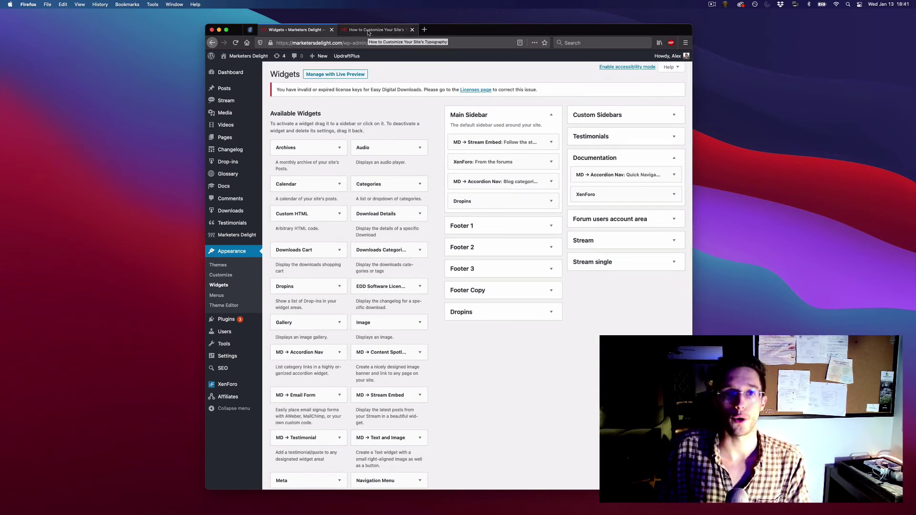
scroll(604, 176, down, 1)
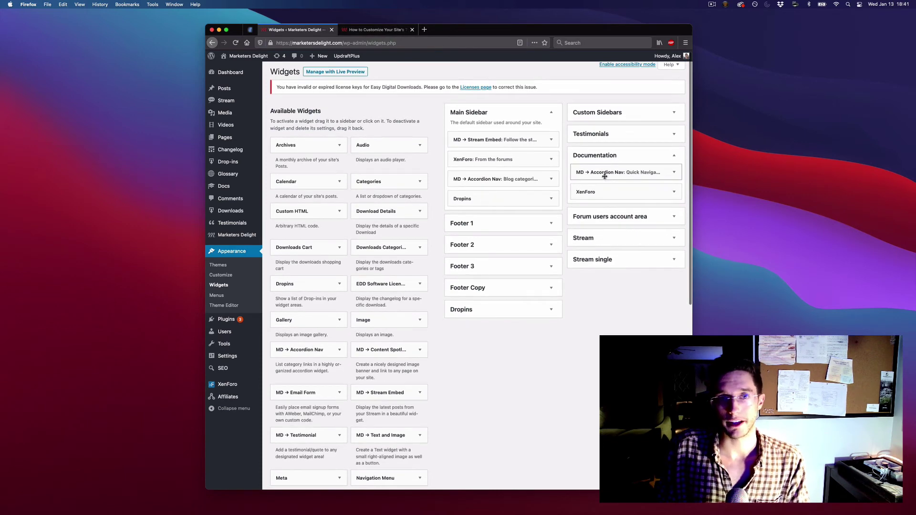
scroll(604, 176, up, 1)
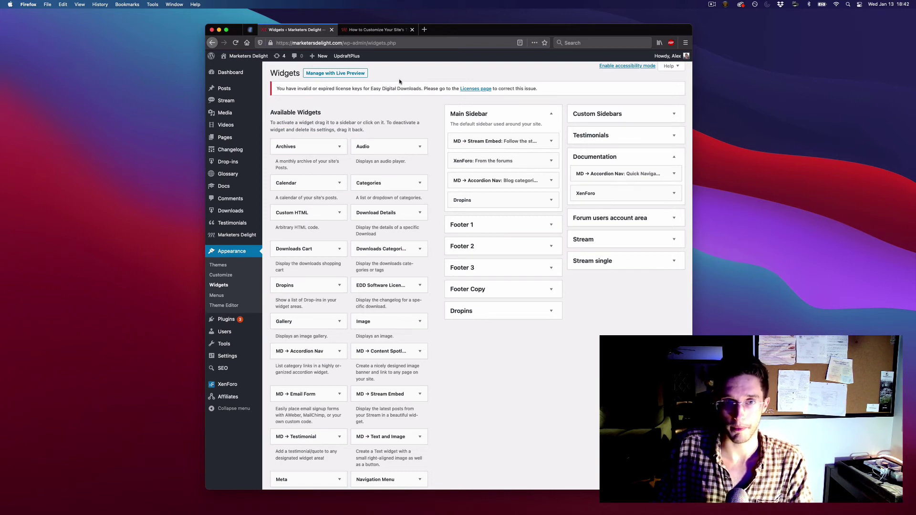
- Switch to the article "How to Customize Your Site's Typography", skim its steps and sidebar navigation, and return to its beginning
click(368, 33)
scroll(426, 126, down, 5)
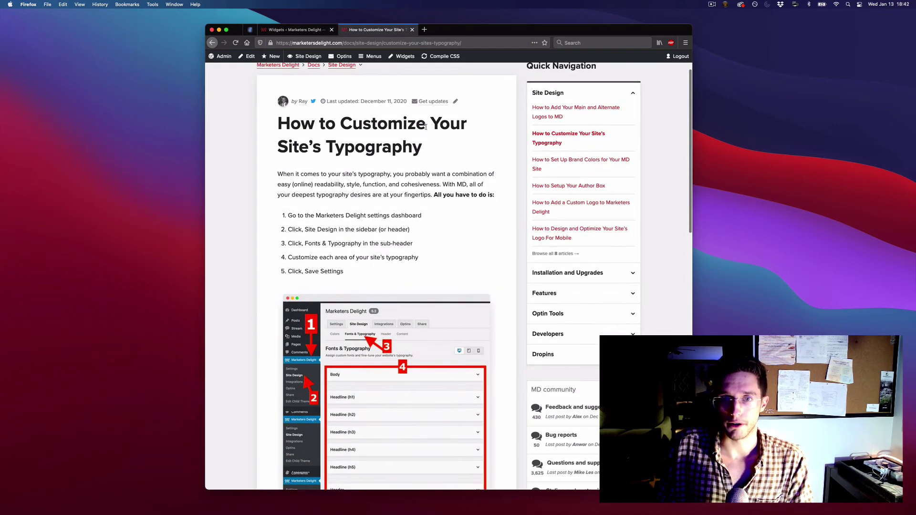
scroll(494, 122, down, 6)
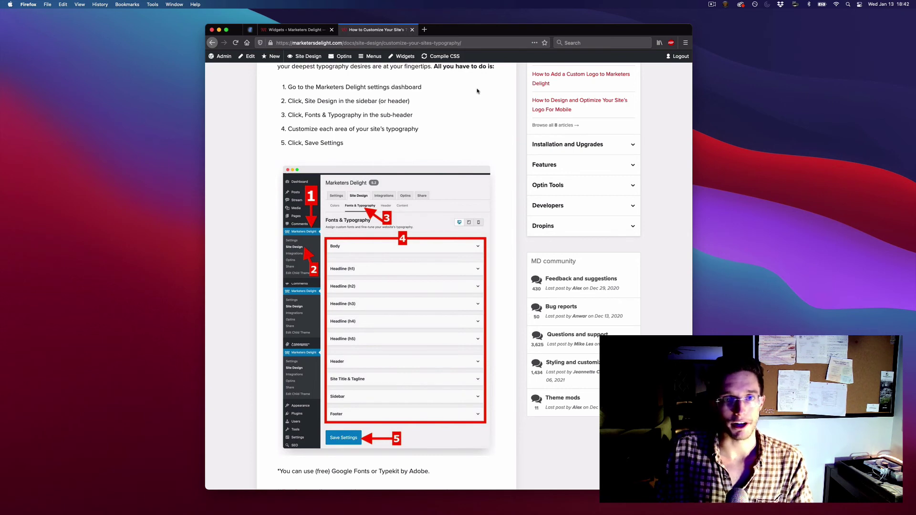
scroll(477, 90, up, 5)
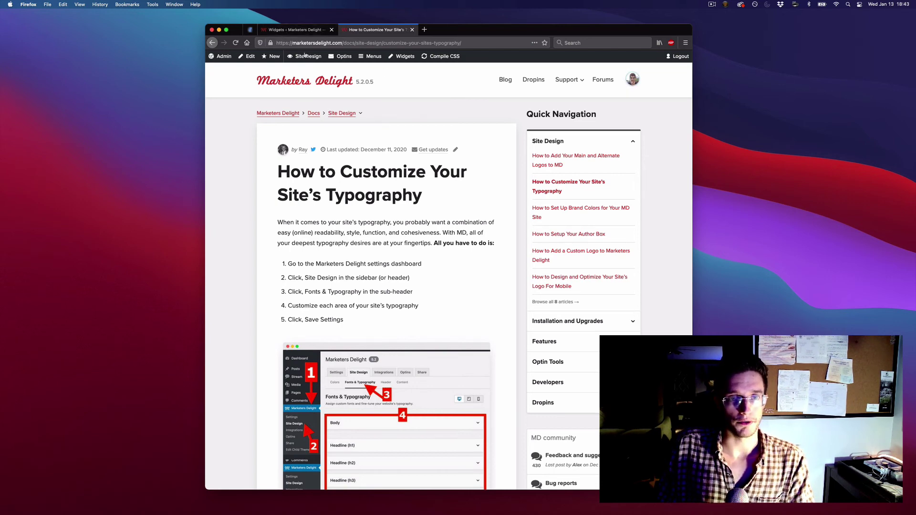
- Open the Admin Bar section of the Marketers Delight settings, glancing at the live article's admin bar on the way
click(295, 29)
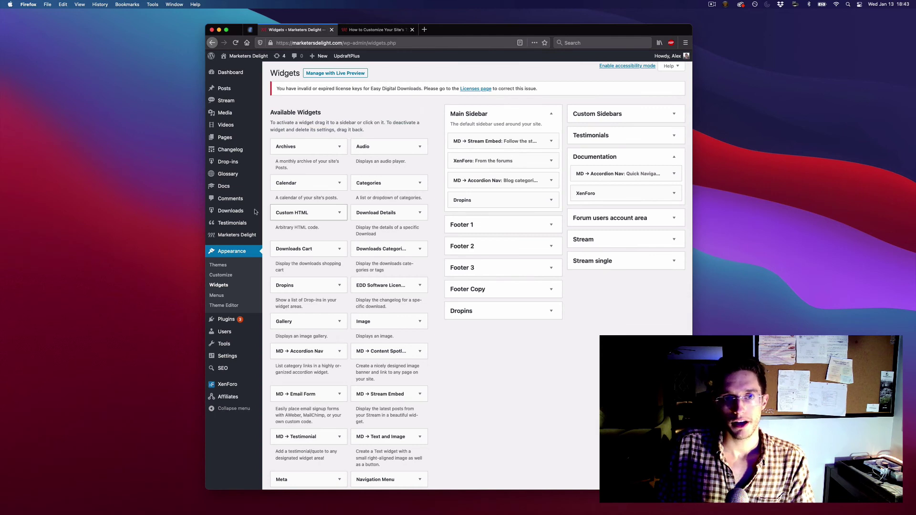
mouse_move(249, 239)
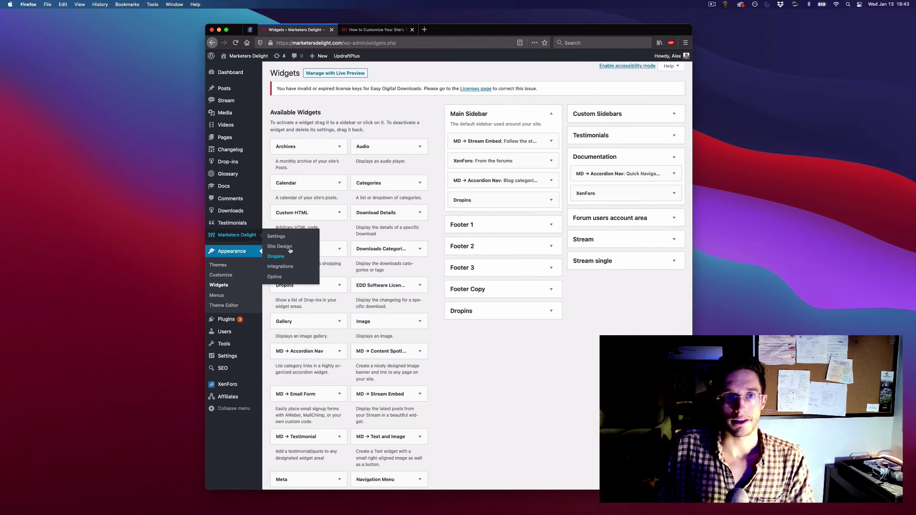
click(282, 238)
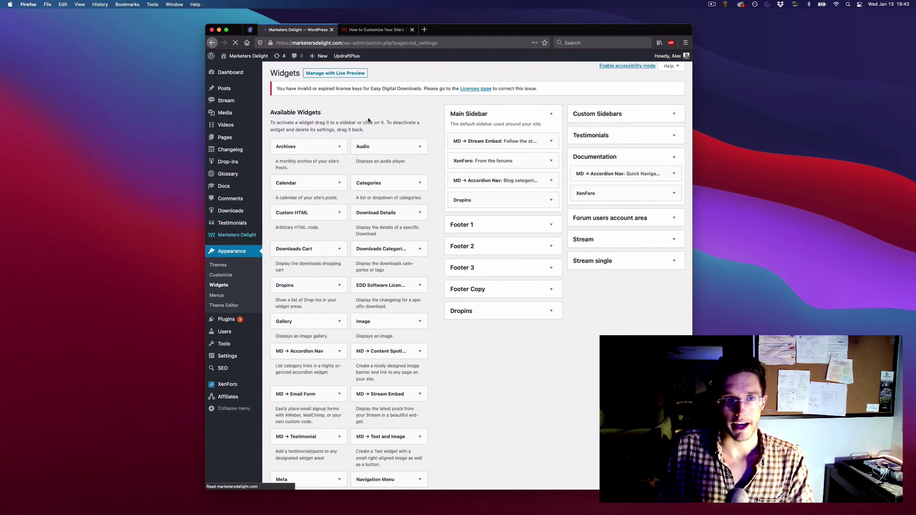
click(377, 29)
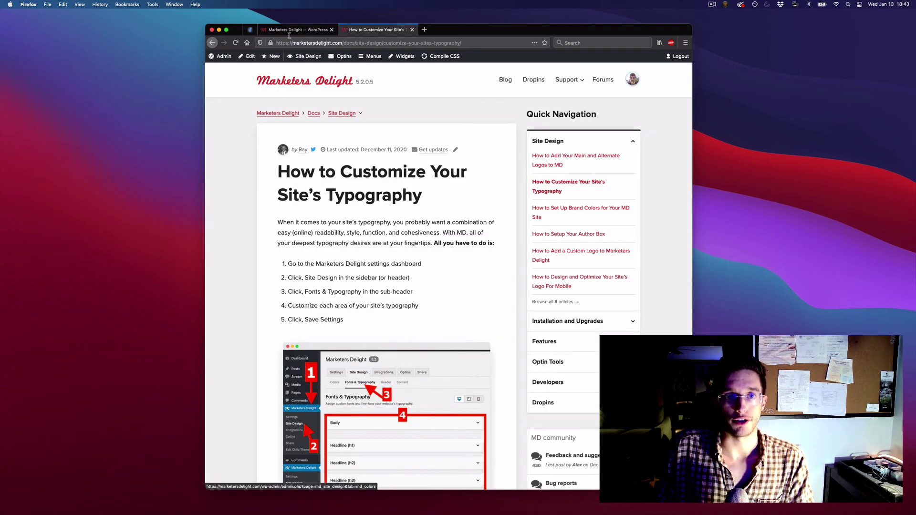
click(288, 33)
click(314, 106)
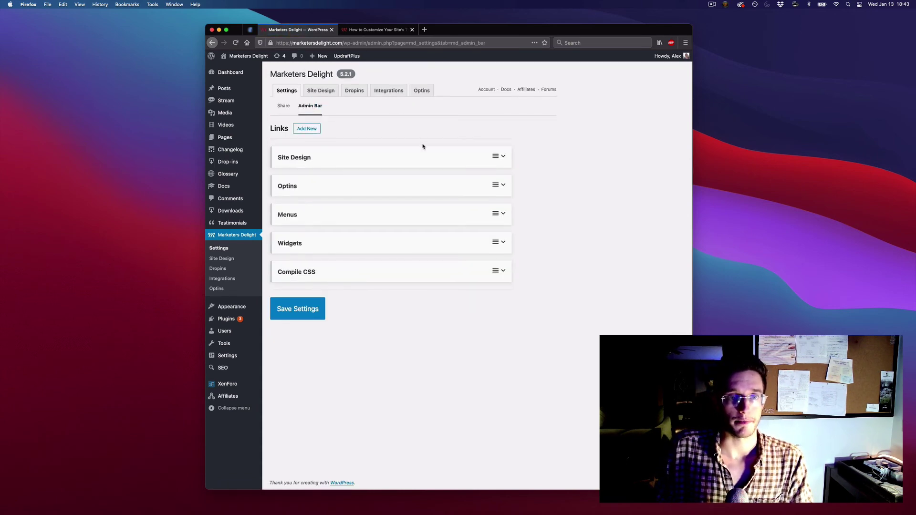
- Expand the Site Design and Optins admin bar links in turn and inspect their icon and link fields
click(400, 161)
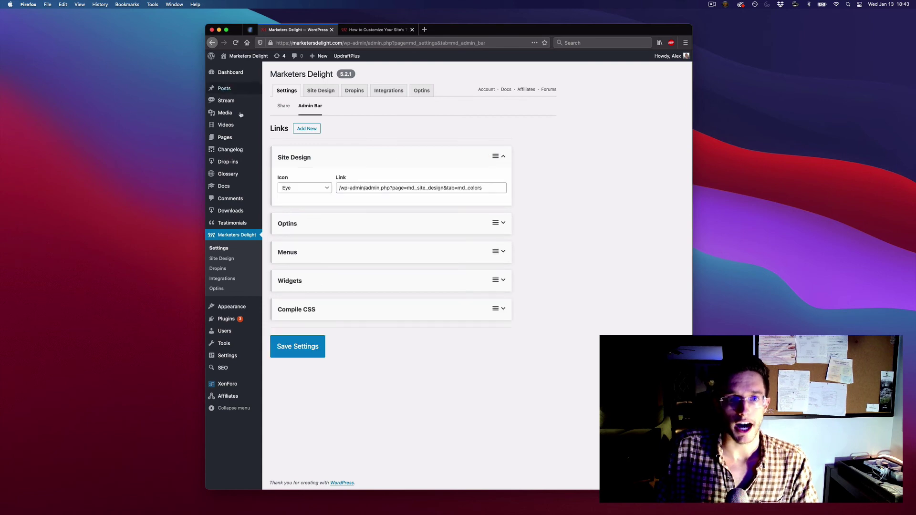
click(399, 223)
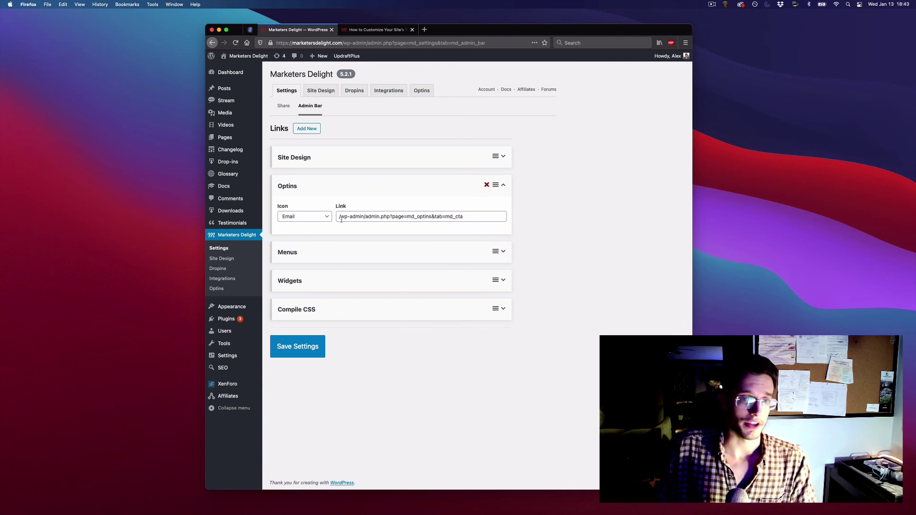
drag(340, 217, 574, 208)
click(563, 208)
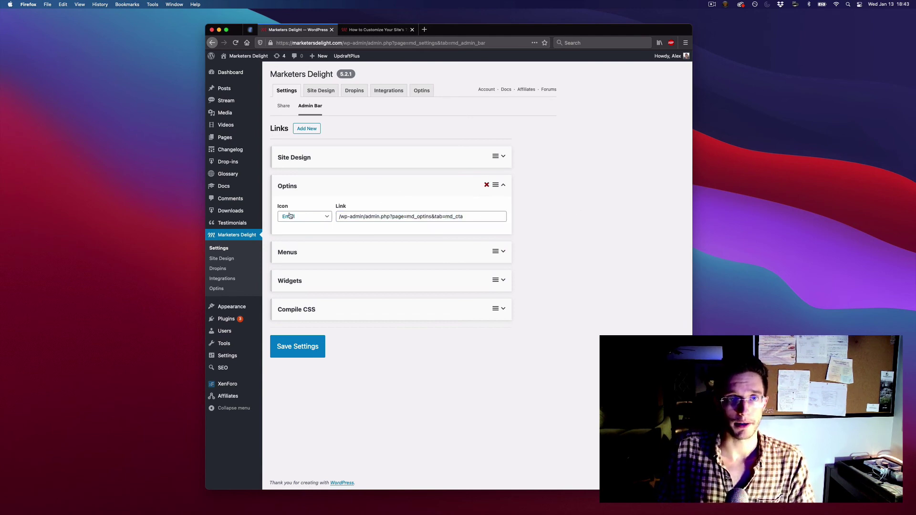
- Compare the admin bar on the live article with the configured Links list, including the Menus entry's reorder handle
click(362, 30)
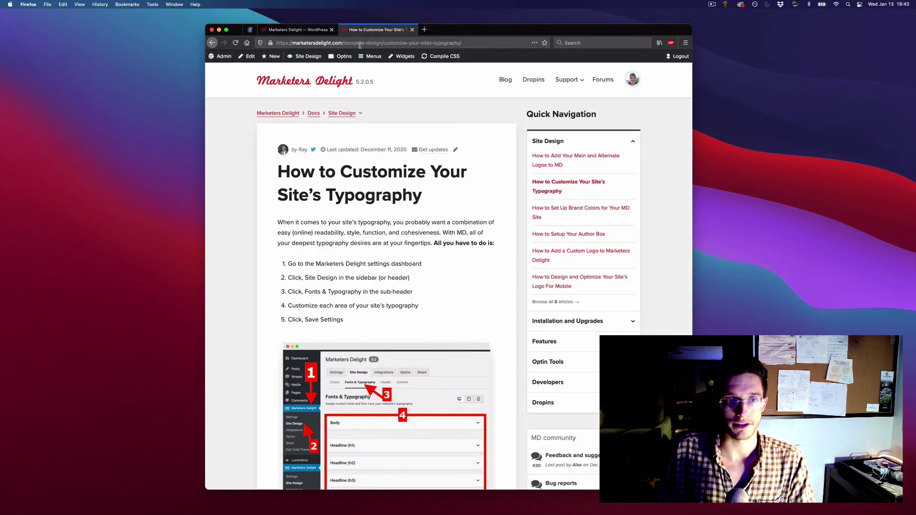
click(281, 31)
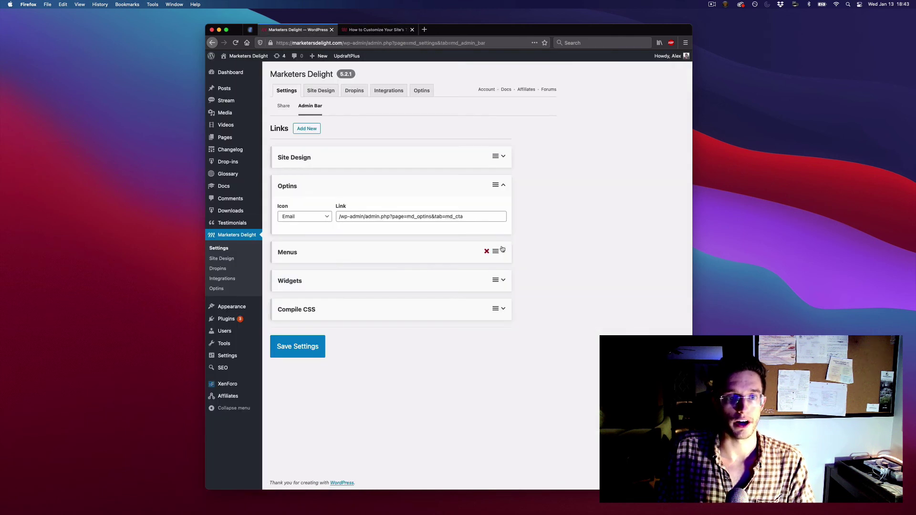
mouse_move(492, 248)
mouse_down()
mouse_move(488, 190)
mouse_move(504, 253)
mouse_up()
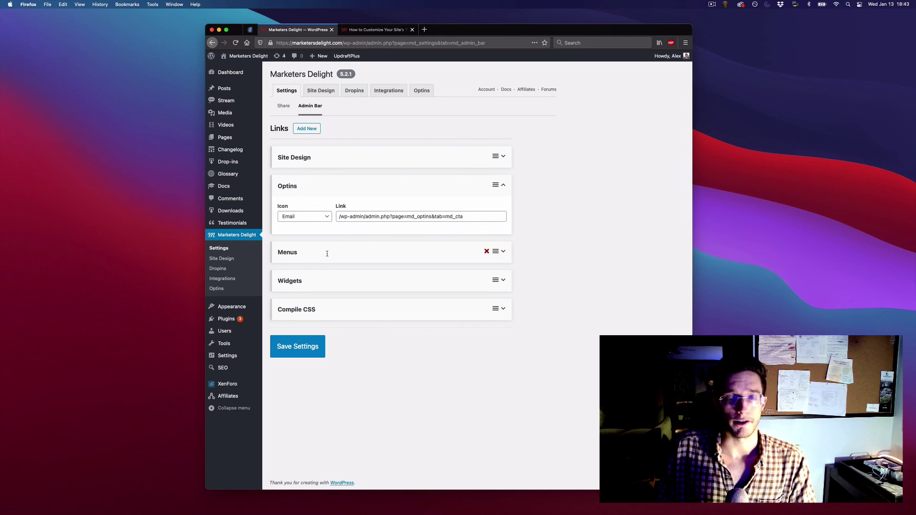
click(371, 30)
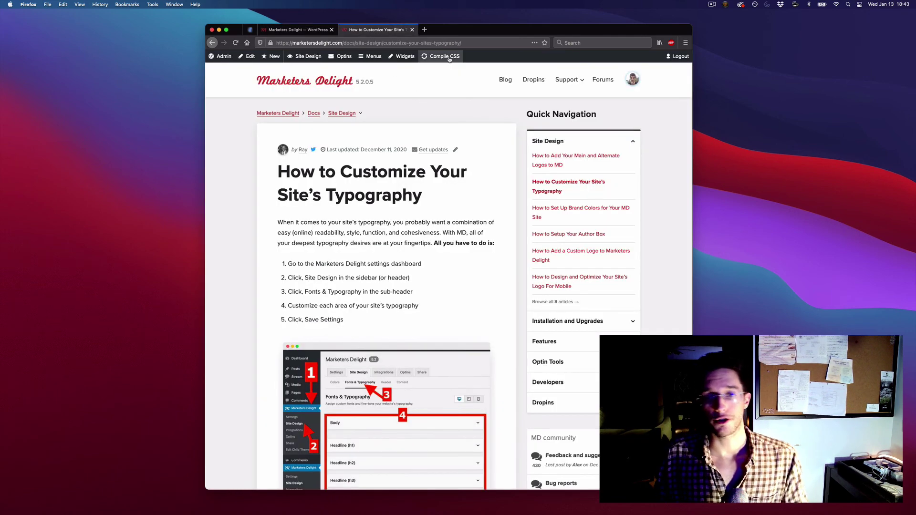